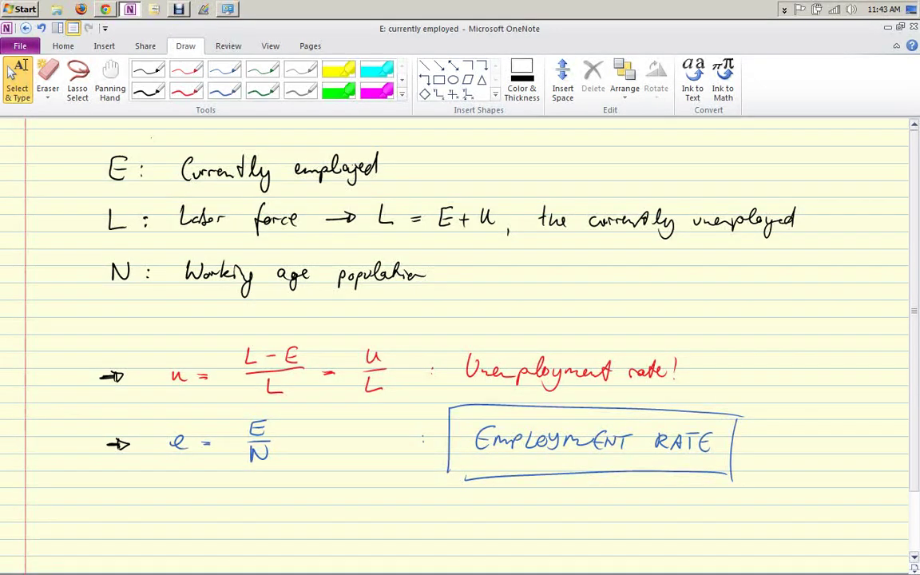
Number the E, L and N definitions with circled 1, 2, 3 in black and circle 'u =' in yellow
{"action": "left_click", "coordinate": [347, 64]}
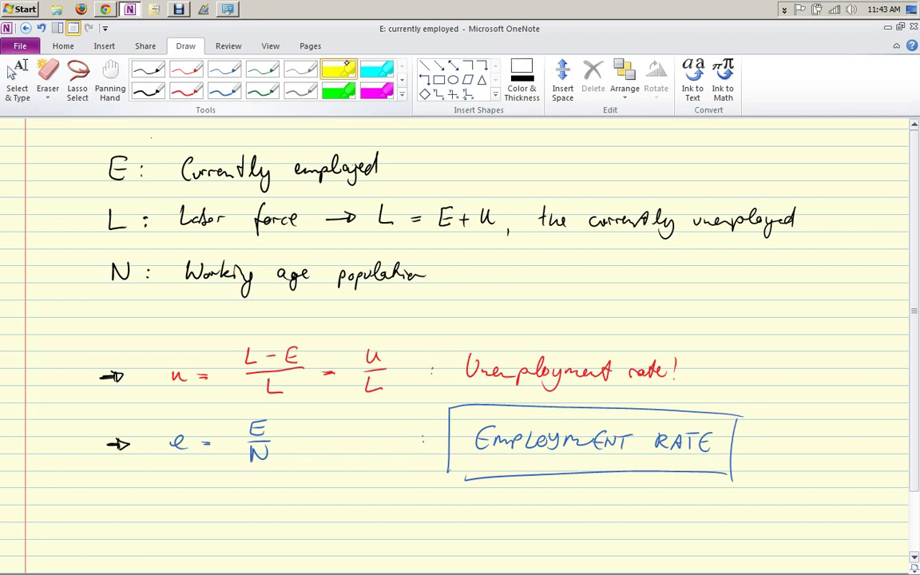
{"action": "left_click", "coordinate": [347, 66]}
{"action": "left_click", "coordinate": [147, 90]}
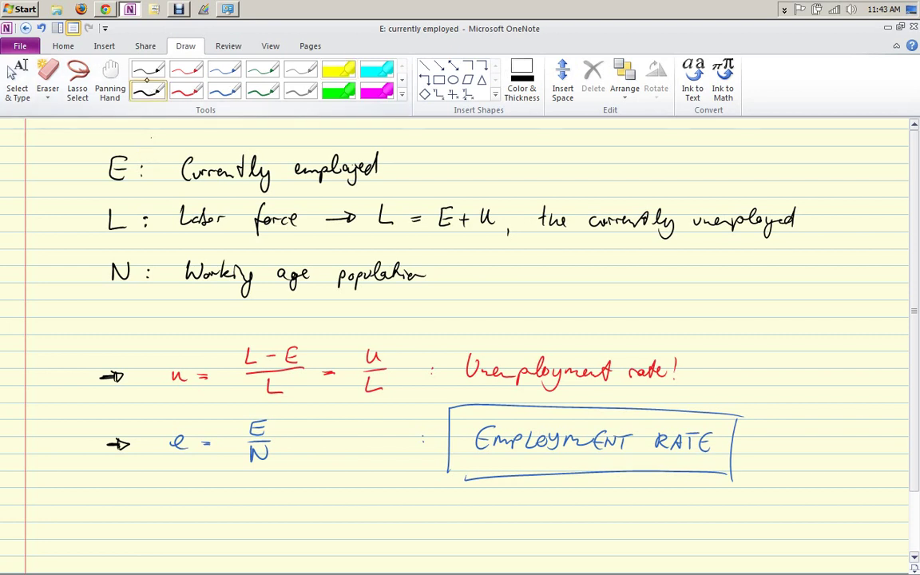
{"action": "left_click_drag", "start_coordinate": [61, 156], "coordinate": [58, 186]}
{"action": "left_click_drag", "start_coordinate": [66, 156], "coordinate": [65, 184]}
{"action": "mouse_move", "coordinate": [70, 158]}
{"action": "left_mouse_down"}
{"action": "mouse_move", "coordinate": [73, 182]}
{"action": "mouse_move", "coordinate": [72, 160]}
{"action": "left_mouse_up"}
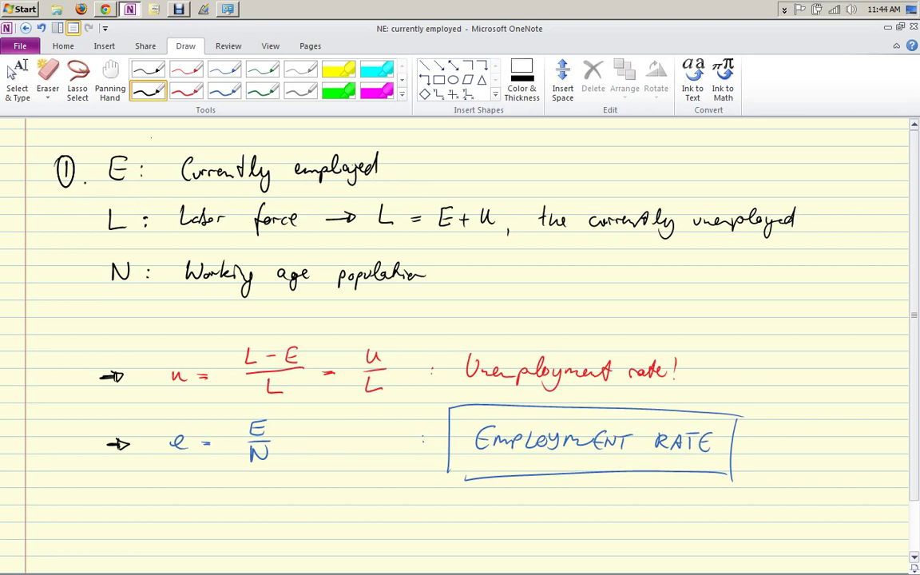
{"action": "mouse_move", "coordinate": [55, 214]}
{"action": "left_mouse_down"}
{"action": "mouse_move", "coordinate": [69, 231]}
{"action": "mouse_move", "coordinate": [66, 209]}
{"action": "left_mouse_up"}
{"action": "mouse_move", "coordinate": [57, 268]}
{"action": "left_mouse_down"}
{"action": "mouse_move", "coordinate": [58, 284]}
{"action": "mouse_move", "coordinate": [62, 261]}
{"action": "left_mouse_up"}
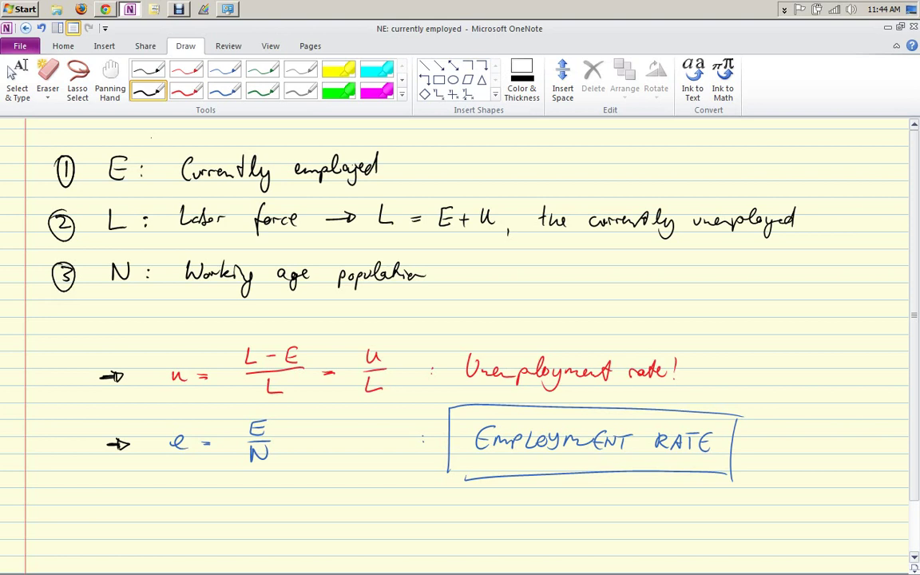
{"action": "left_click", "coordinate": [338, 69]}
{"action": "mouse_move", "coordinate": [178, 356]}
{"action": "left_mouse_down"}
{"action": "mouse_move", "coordinate": [149, 371]}
{"action": "mouse_move", "coordinate": [198, 360]}
{"action": "left_mouse_up"}
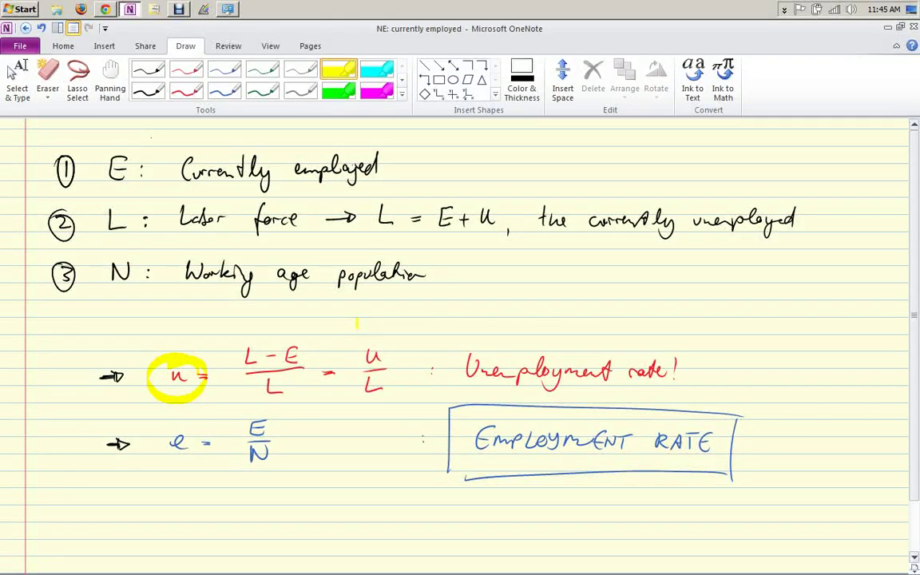
Highlight e = E/N and line 3's N in green, tick EMPLOYMENT RATE, then switch to Chrome
{"action": "left_click", "coordinate": [338, 91]}
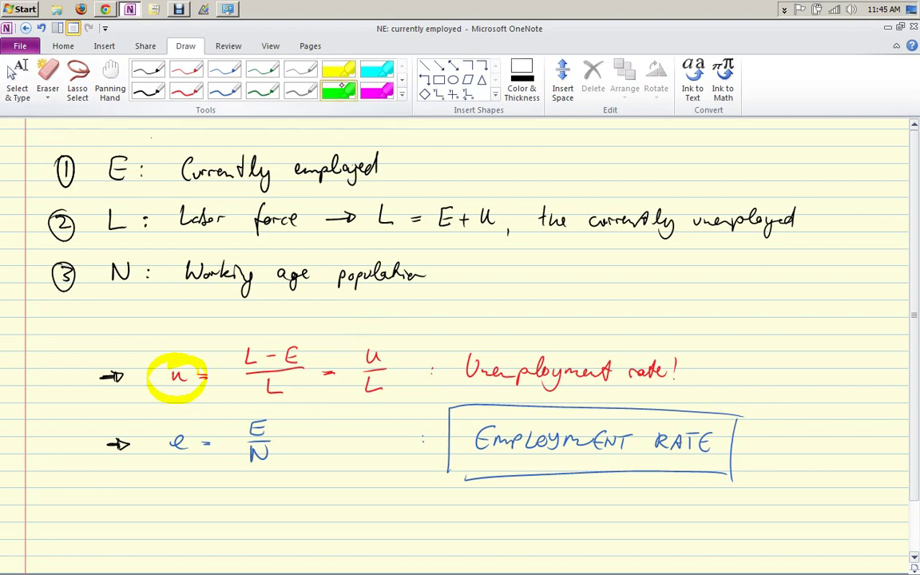
{"action": "mouse_move", "coordinate": [273, 426]}
{"action": "left_mouse_down"}
{"action": "mouse_move", "coordinate": [164, 440]}
{"action": "mouse_move", "coordinate": [280, 452]}
{"action": "mouse_move", "coordinate": [164, 467]}
{"action": "left_mouse_up"}
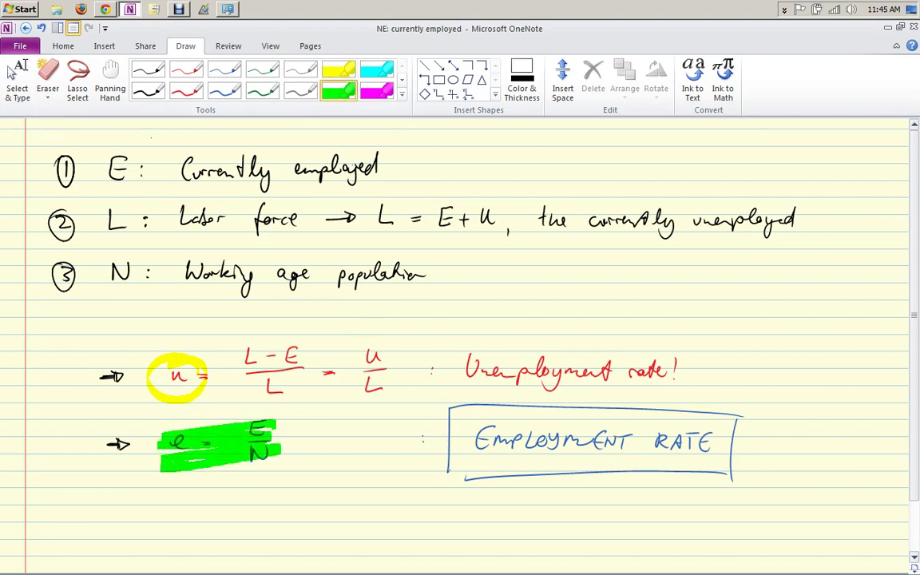
{"action": "left_click_drag", "start_coordinate": [240, 423], "coordinate": [178, 419]}
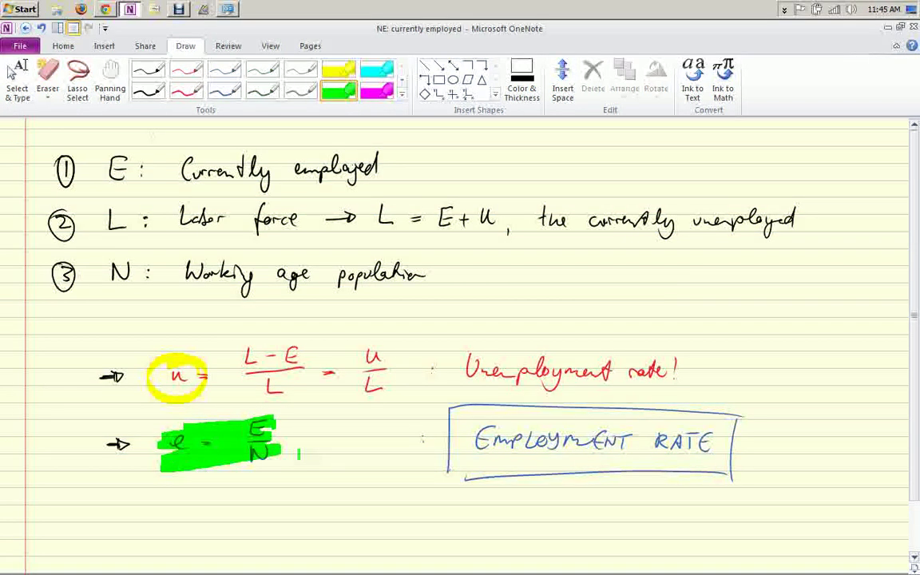
{"action": "mouse_move", "coordinate": [102, 270]}
{"action": "left_mouse_down"}
{"action": "mouse_move", "coordinate": [135, 263]}
{"action": "mouse_move", "coordinate": [132, 279]}
{"action": "left_mouse_up"}
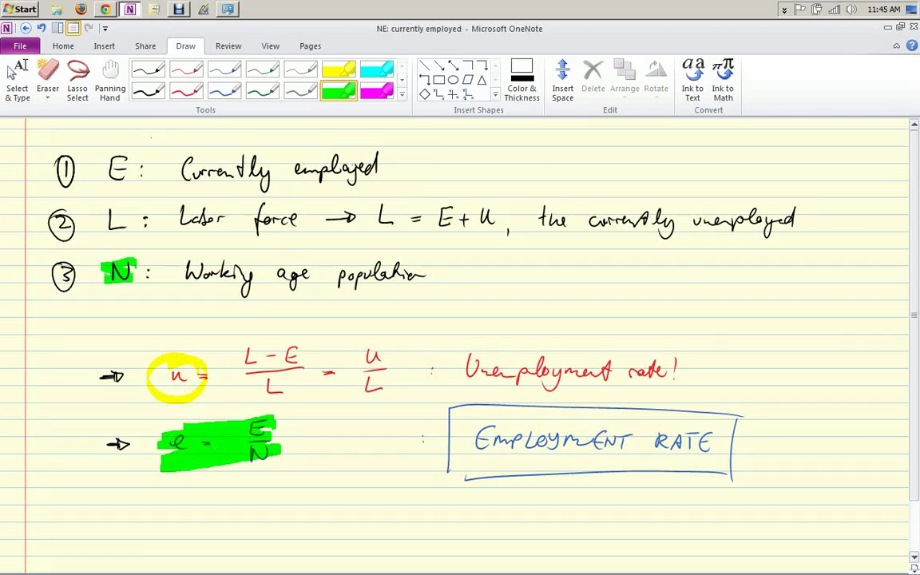
{"action": "left_click_drag", "start_coordinate": [725, 453], "coordinate": [786, 391]}
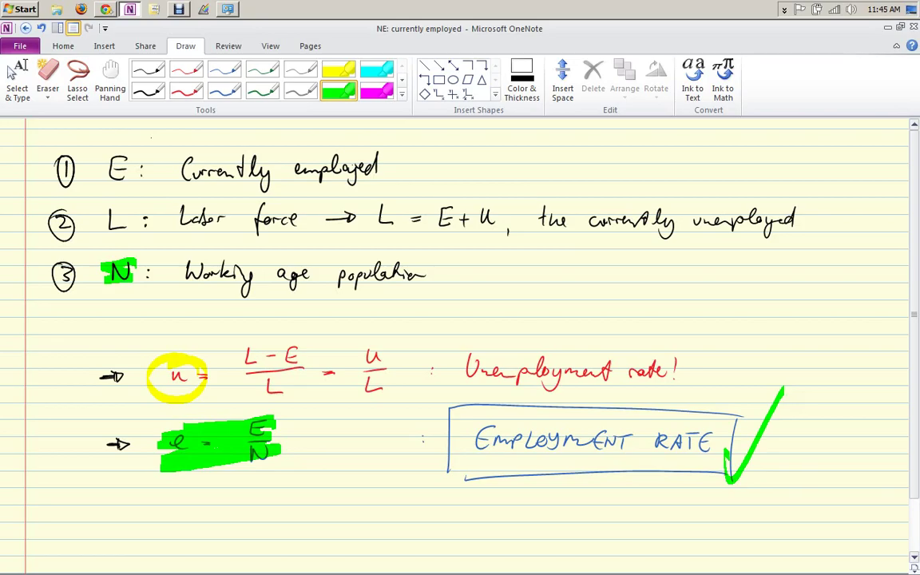
{"action": "left_click", "coordinate": [102, 9]}
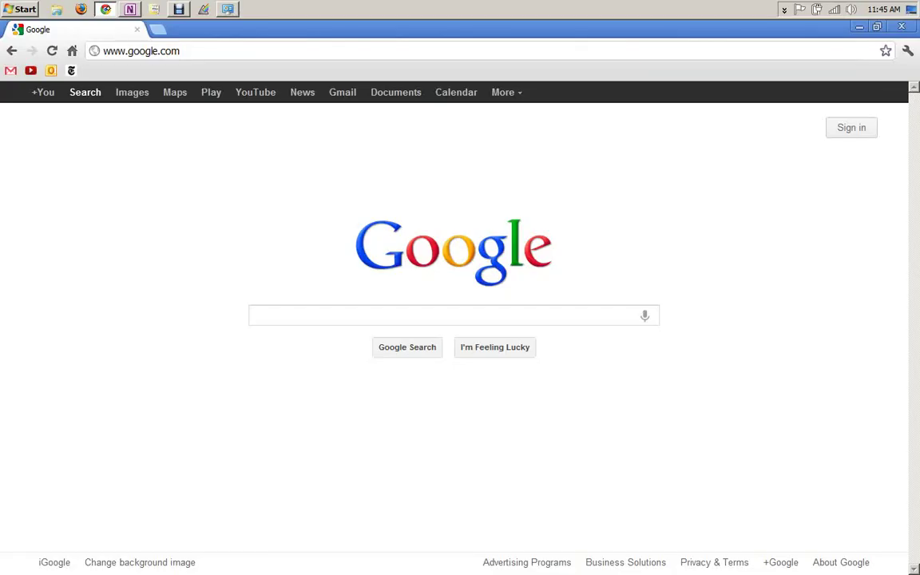
Search Google for 'eurostat database' and open the Eurostat Browse / Search database result
{"action": "left_click", "coordinate": [276, 312]}
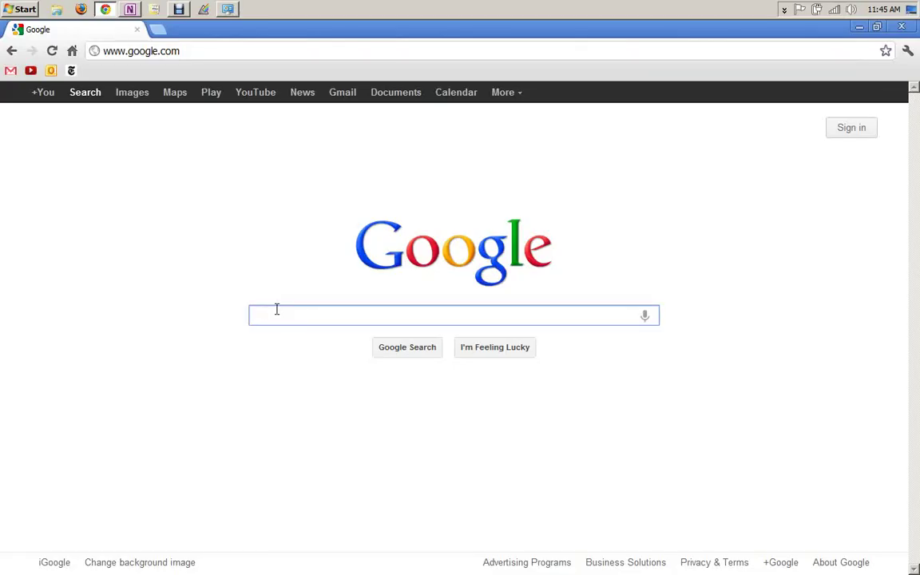
{"action": "type", "text": "eu"}
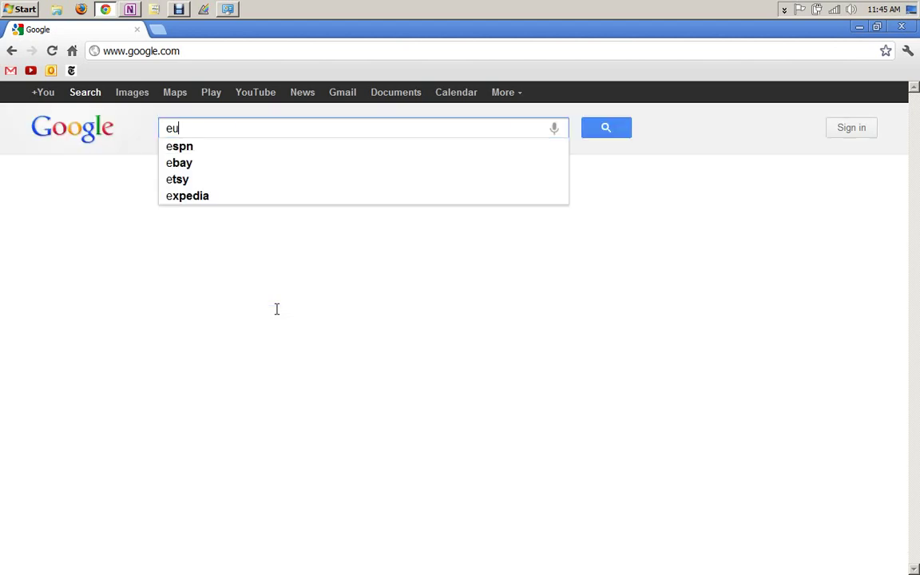
{"action": "type", "text": "ostat"}
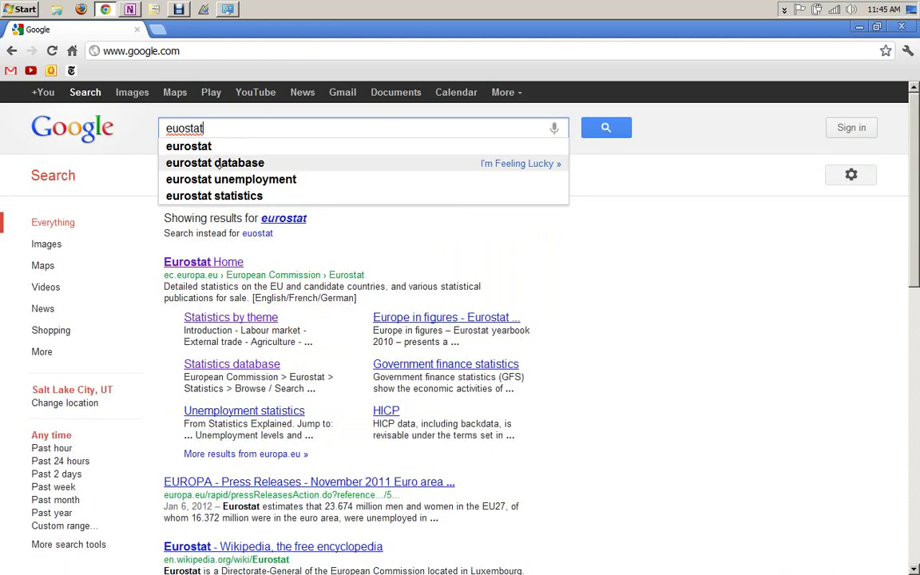
{"action": "left_click", "coordinate": [225, 159]}
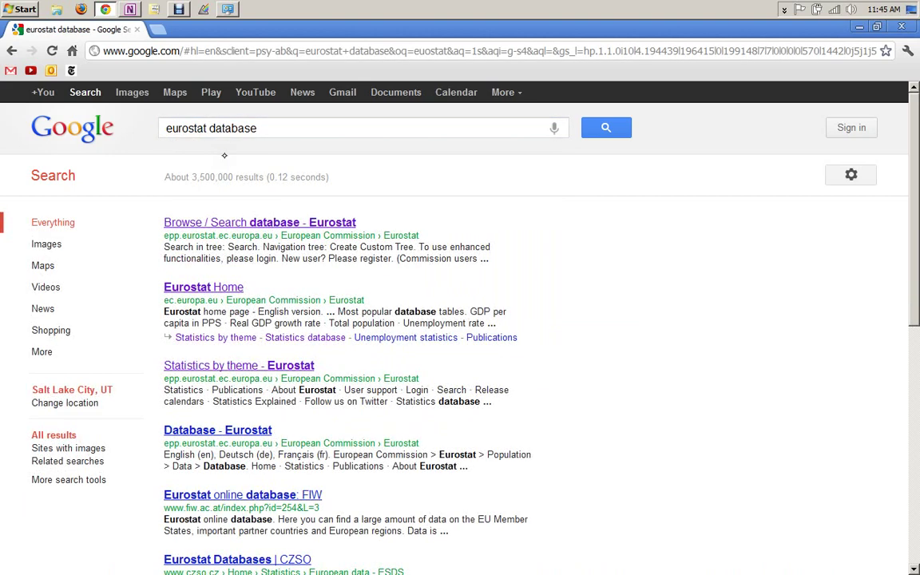
{"action": "left_click", "coordinate": [200, 222]}
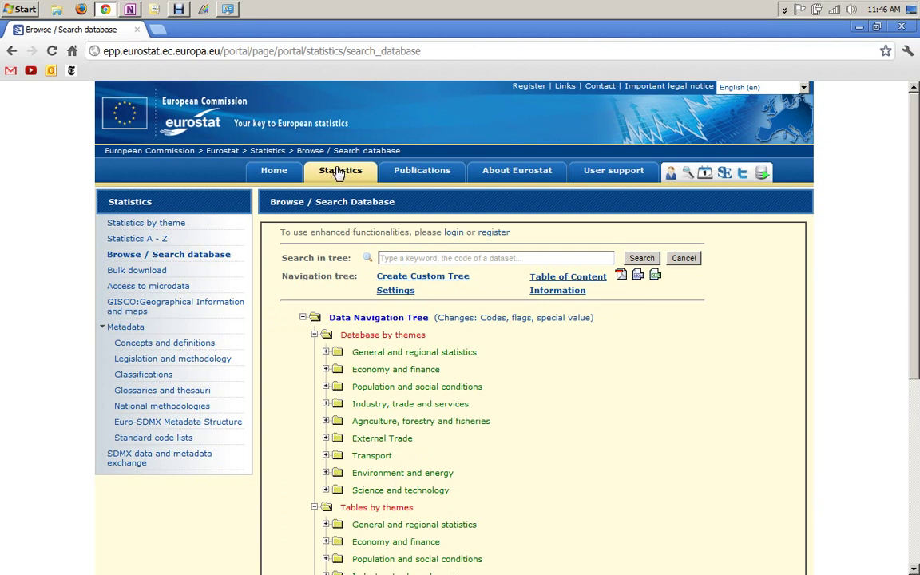
Collapse the Tables by themes and Tables on EU policy branches of the navigation tree
{"action": "left_click", "coordinate": [176, 260]}
{"action": "scroll", "coordinate": [373, 499], "scroll_direction": "down", "scroll_amount": 5}
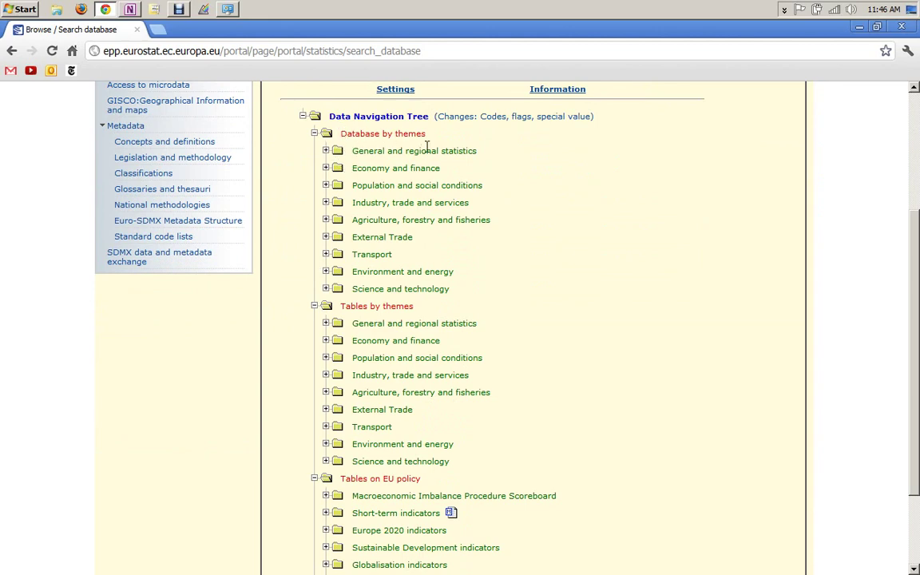
{"action": "left_click", "coordinate": [314, 308]}
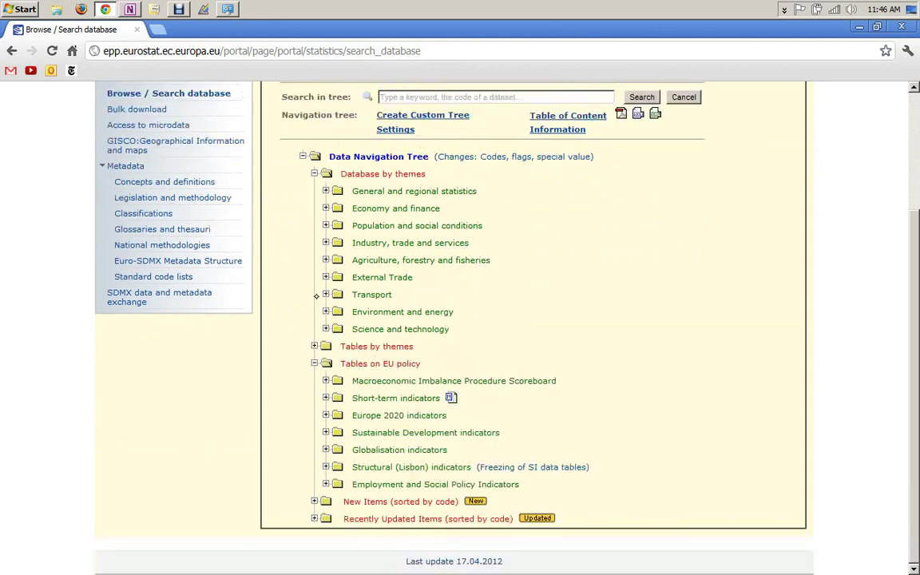
{"action": "left_click", "coordinate": [317, 357]}
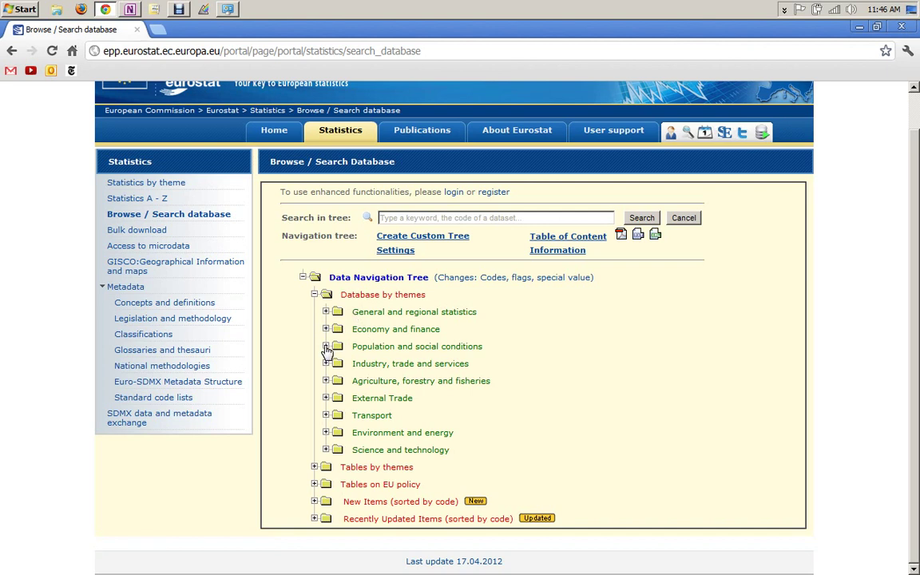
Expand Population and social conditions > Labour market > Employment and unemployment > LFS quarterly > Employment rates
{"action": "left_click", "coordinate": [326, 346]}
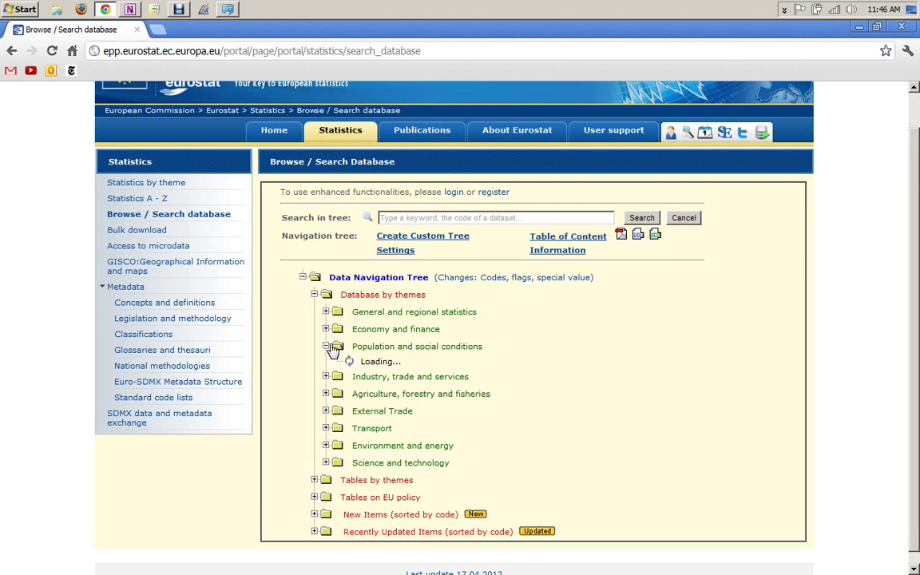
{"action": "scroll", "coordinate": [333, 349], "scroll_direction": "down", "scroll_amount": 1}
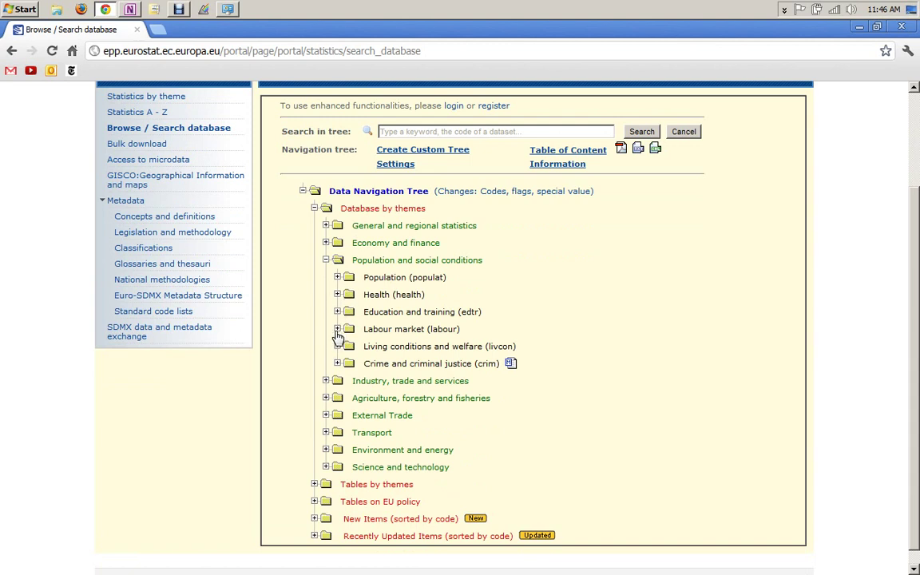
{"action": "left_click", "coordinate": [337, 329]}
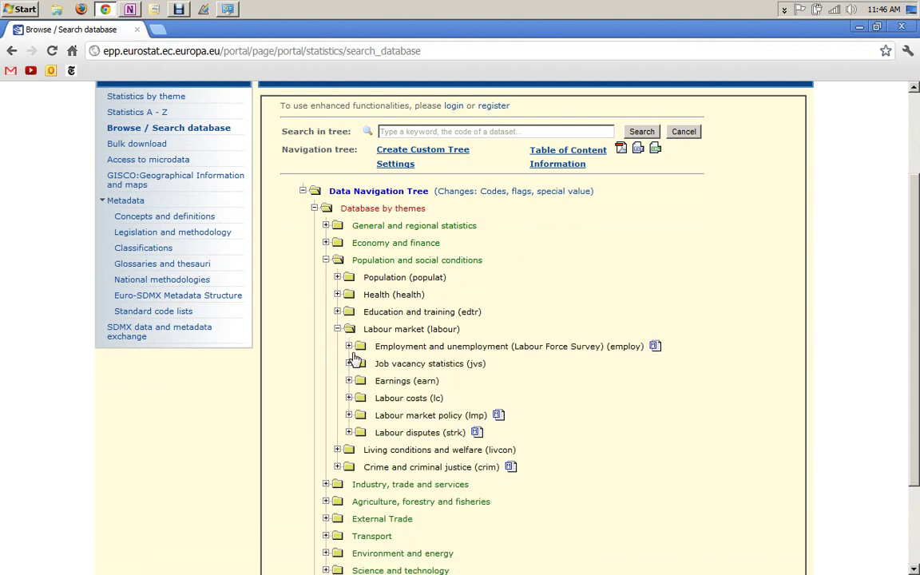
{"action": "left_click", "coordinate": [350, 348]}
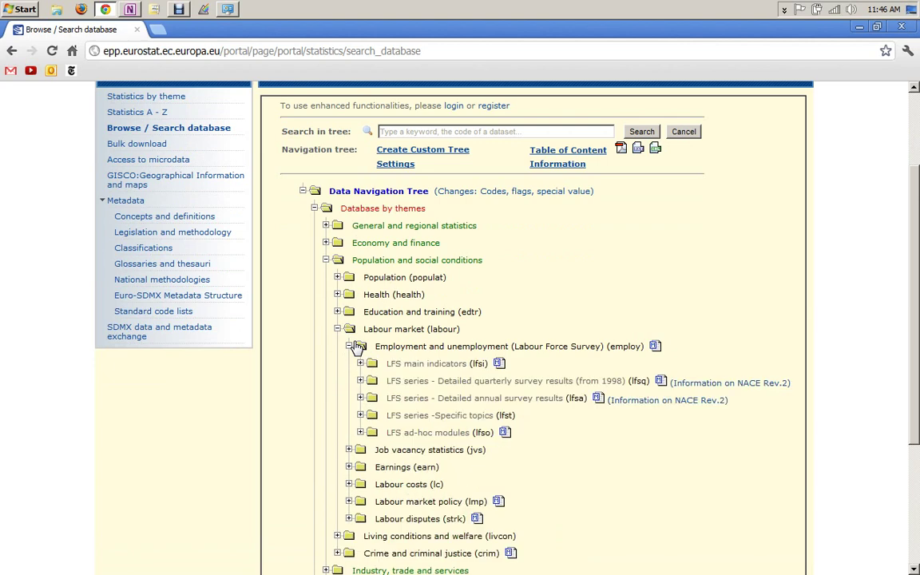
{"action": "scroll", "coordinate": [353, 348], "scroll_direction": "down", "scroll_amount": 1}
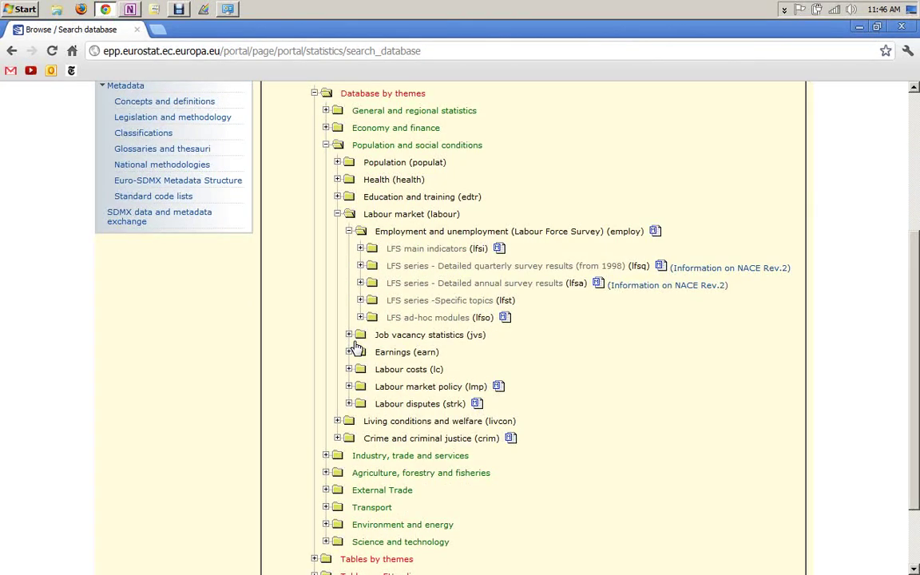
{"action": "left_click", "coordinate": [364, 265]}
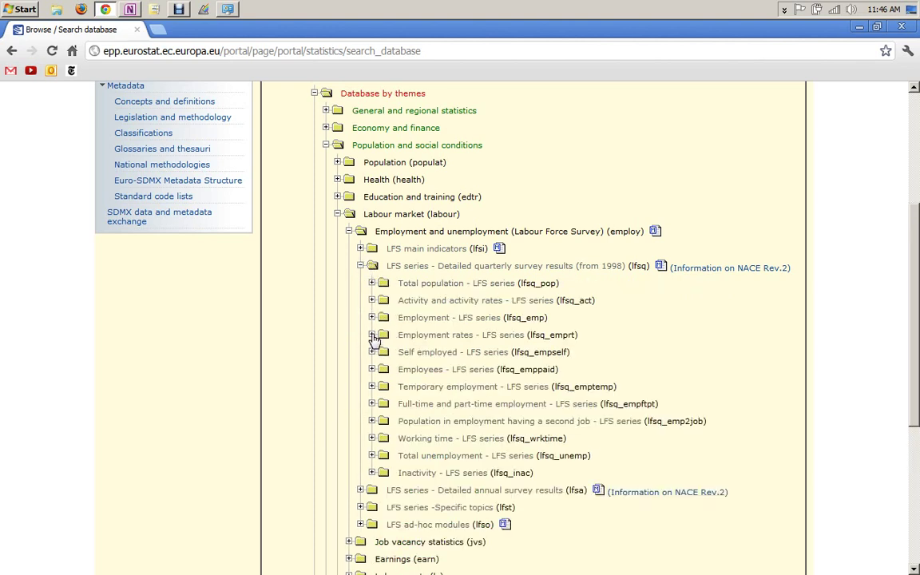
{"action": "left_click", "coordinate": [372, 335]}
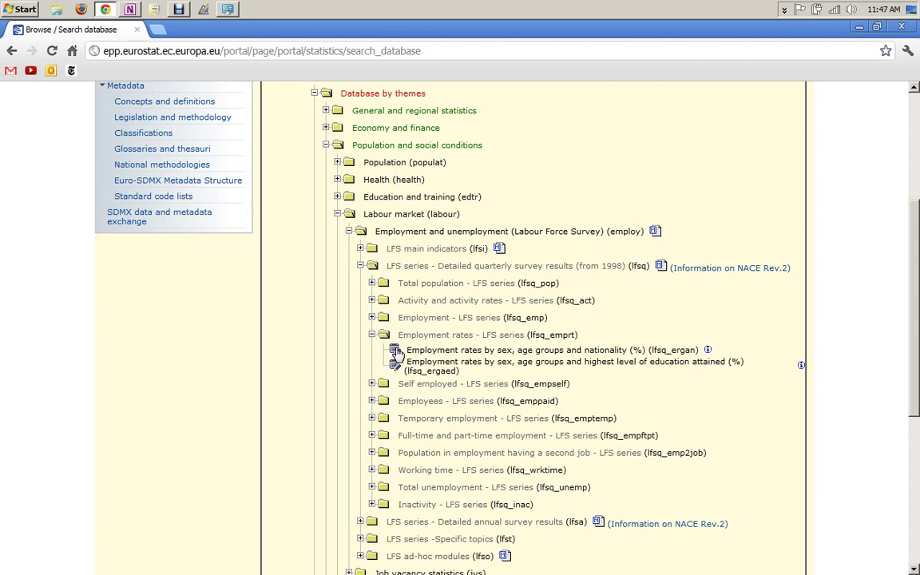
{"action": "left_click", "coordinate": [396, 351]}
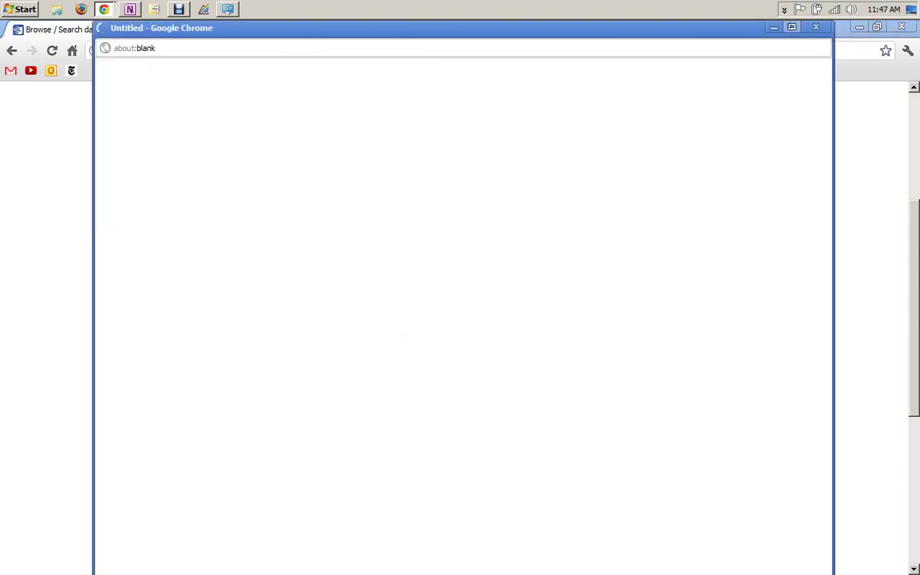
{"action": "left_click", "coordinate": [791, 27]}
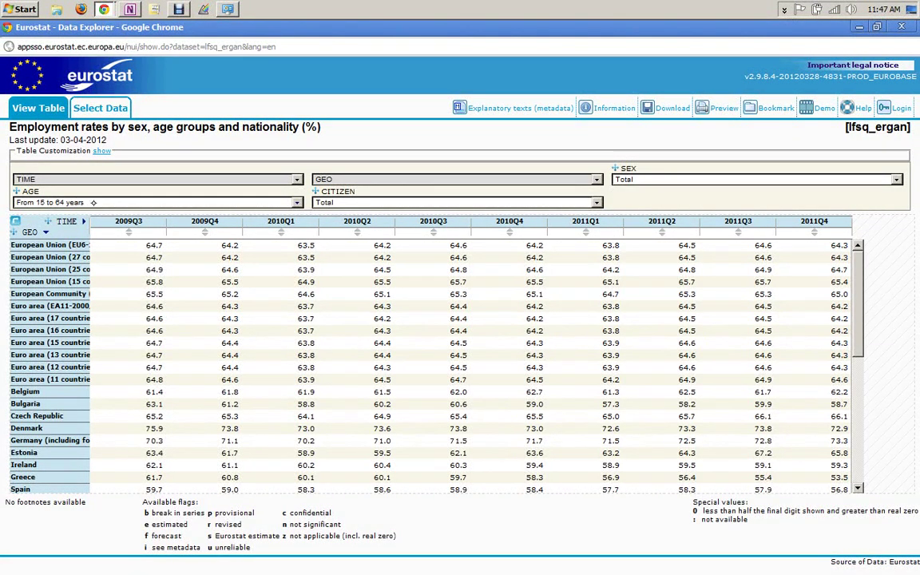
{"action": "left_click", "coordinate": [131, 204]}
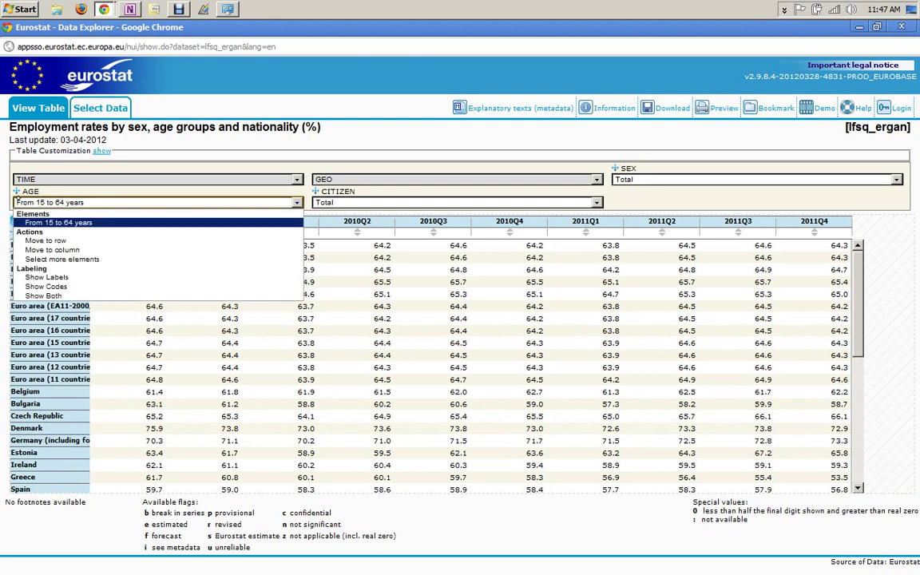
{"action": "left_click", "coordinate": [63, 203]}
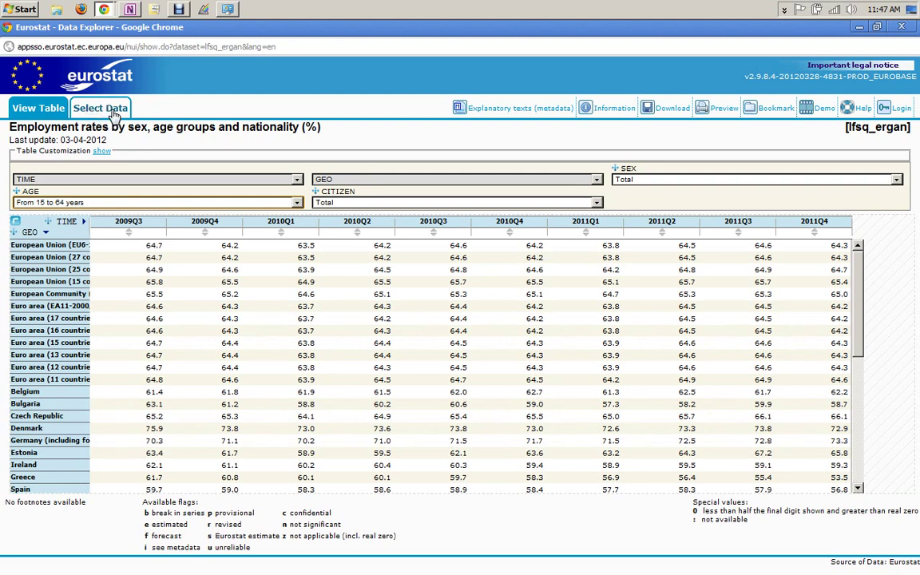
Include every available time period back to 1998Q1 on the TIME tab
{"action": "left_click", "coordinate": [97, 107]}
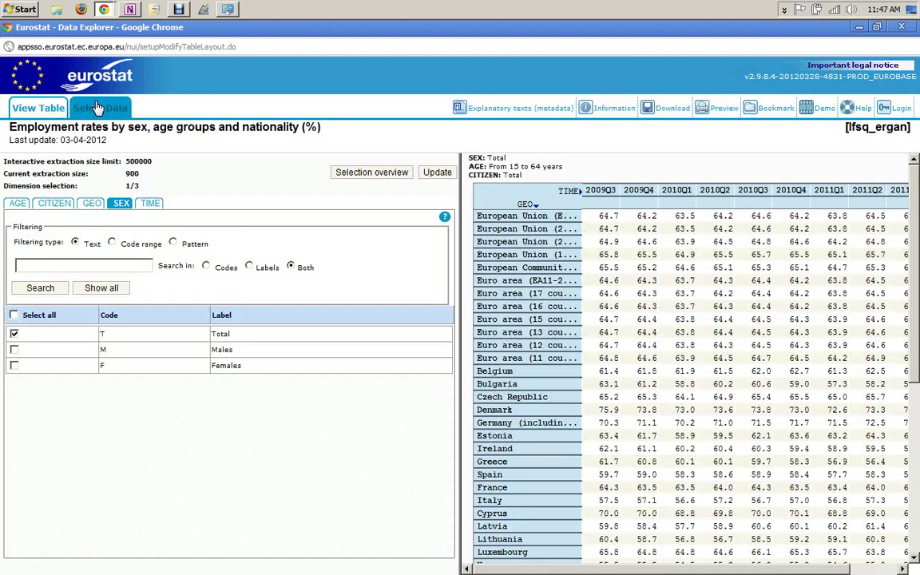
{"action": "left_click", "coordinate": [150, 203]}
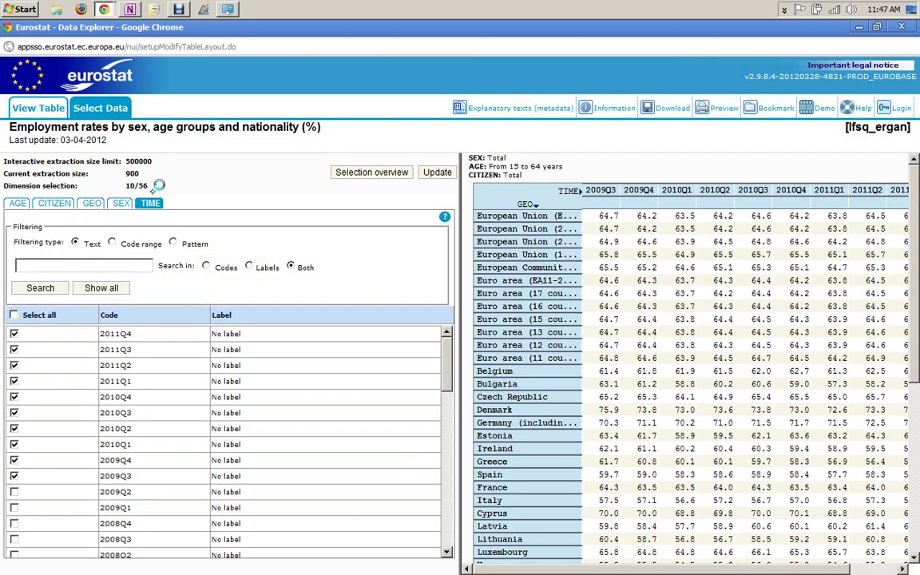
{"action": "left_click", "coordinate": [14, 315]}
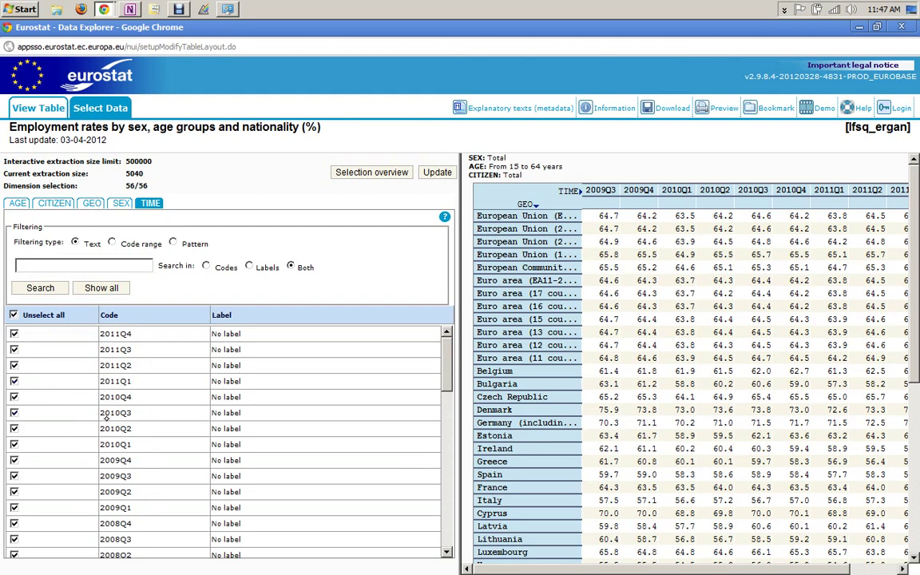
{"action": "scroll", "coordinate": [163, 407], "scroll_direction": "down", "scroll_amount": 10}
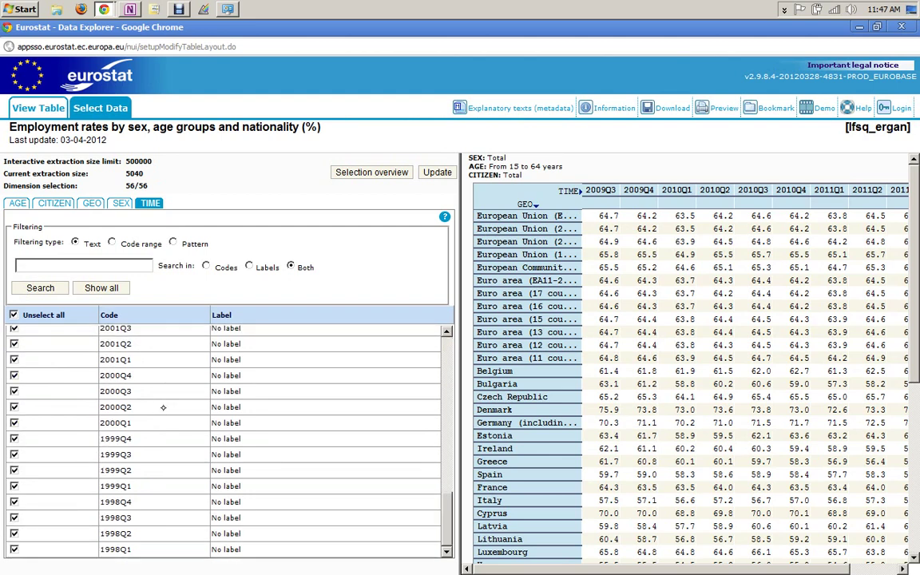
{"action": "scroll", "coordinate": [90, 506], "scroll_direction": "up", "scroll_amount": 10}
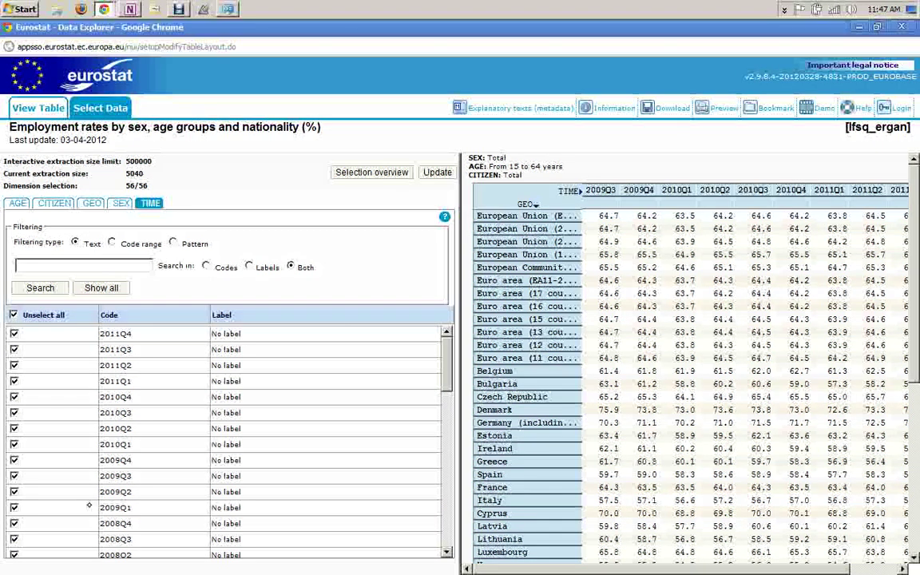
Limit countries to Euro area (12 countries), Germany, Greece and Spain and update the table
{"action": "left_click", "coordinate": [92, 203]}
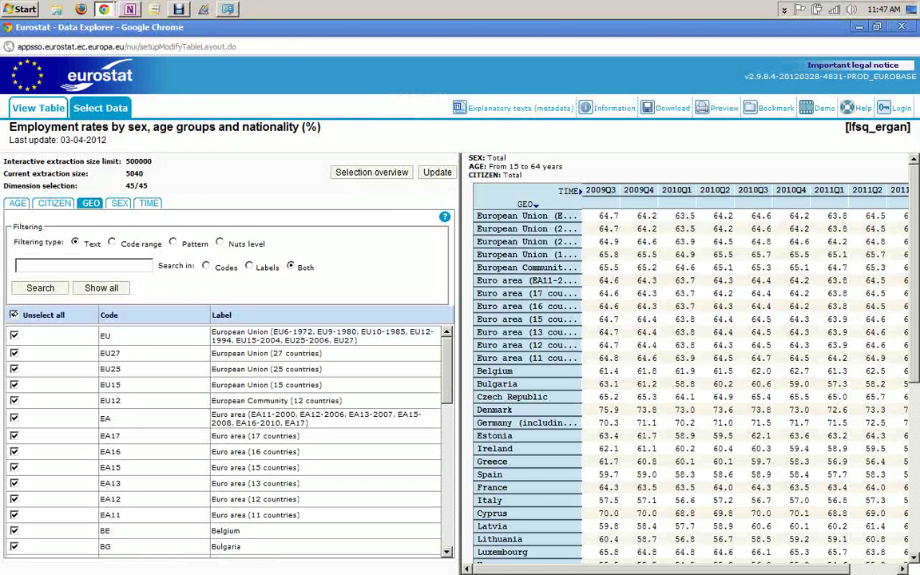
{"action": "left_click", "coordinate": [13, 314]}
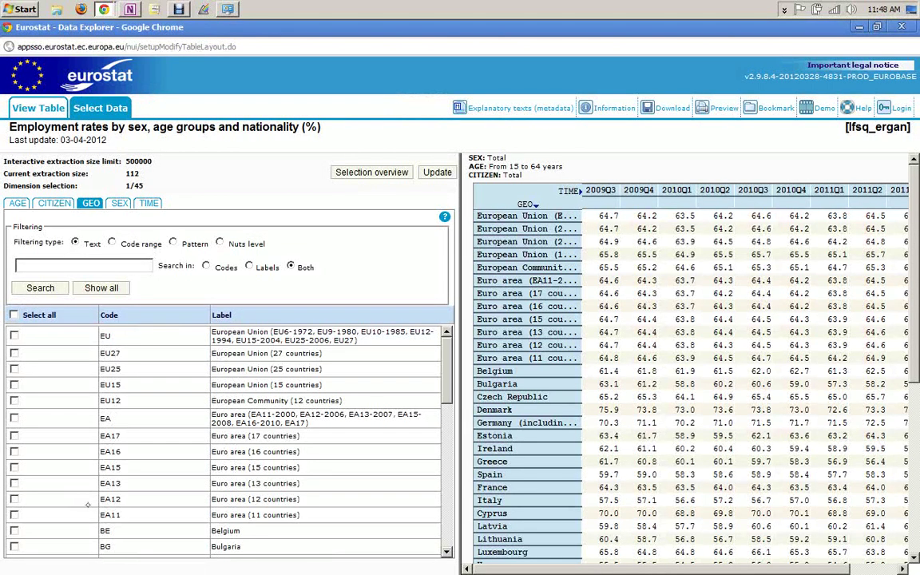
{"action": "left_click", "coordinate": [15, 498]}
{"action": "scroll", "coordinate": [53, 537], "scroll_direction": "down", "scroll_amount": 2}
{"action": "scroll", "coordinate": [53, 537], "scroll_direction": "down", "scroll_amount": 1}
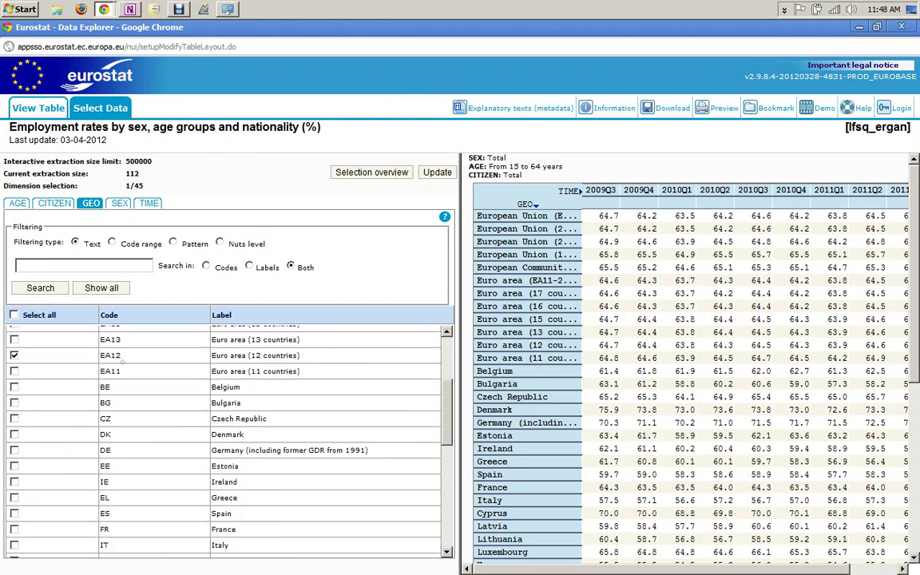
{"action": "left_click", "coordinate": [14, 450]}
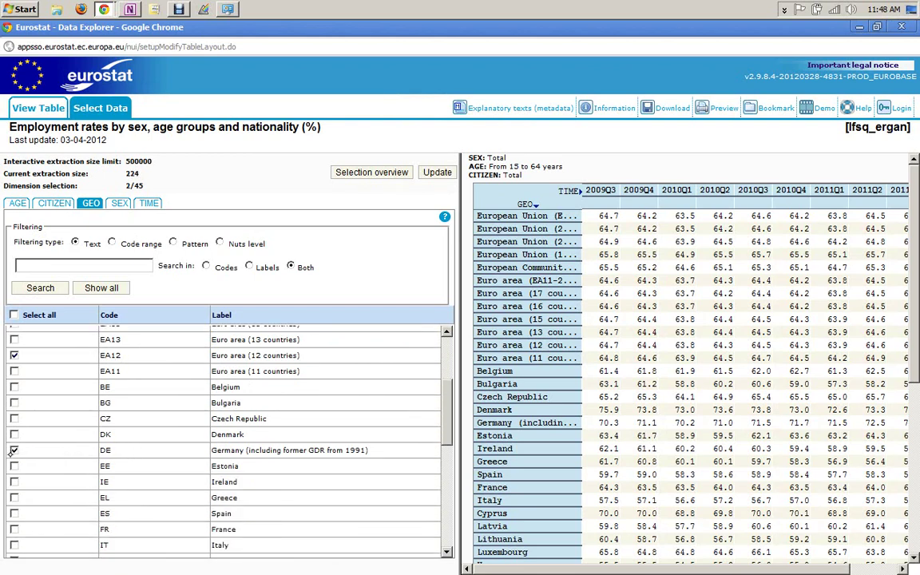
{"action": "left_click", "coordinate": [13, 498]}
{"action": "left_click", "coordinate": [14, 513]}
{"action": "left_click", "coordinate": [439, 173]}
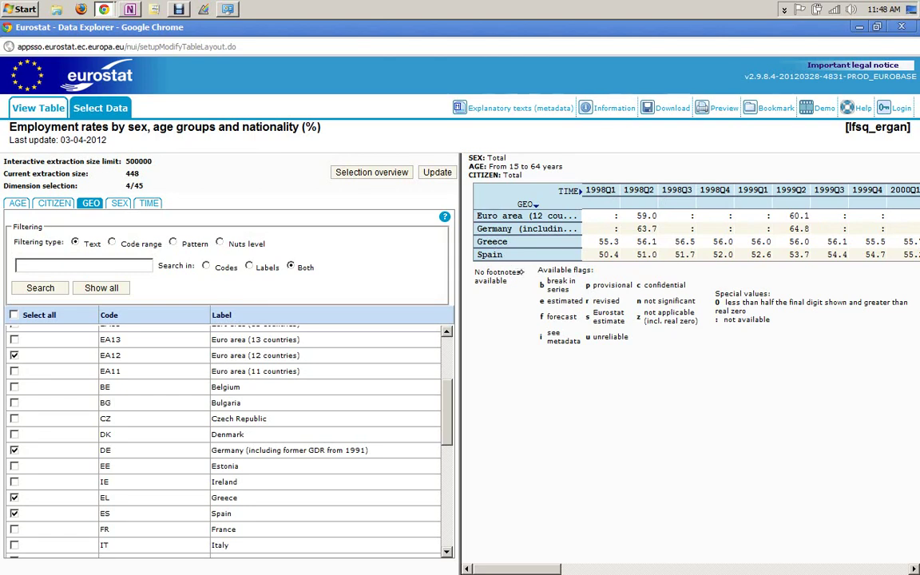
{"action": "left_click", "coordinate": [671, 110]}
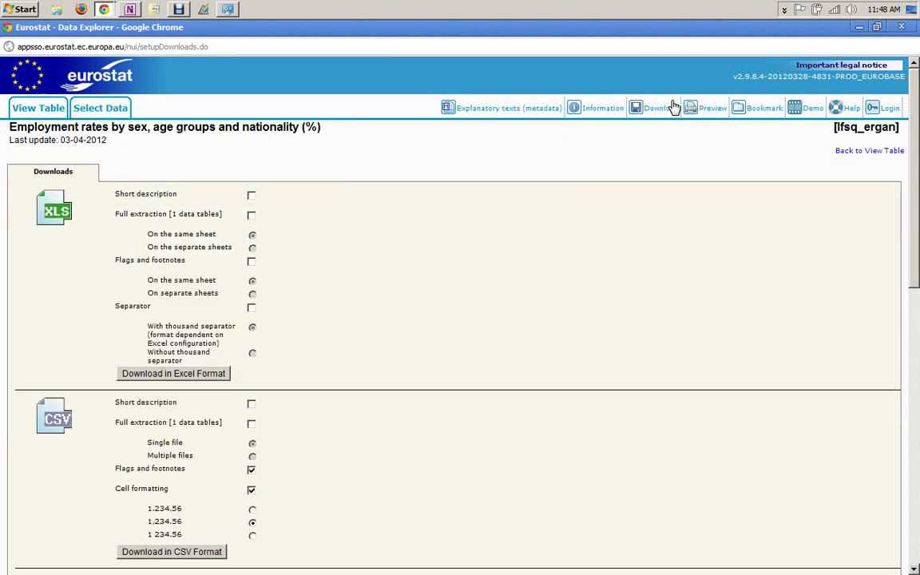
Download the full extraction in XLS format, saving it as lfsq_ergan (2).xls, and open it
{"action": "left_click", "coordinate": [252, 214]}
{"action": "left_click", "coordinate": [161, 374]}
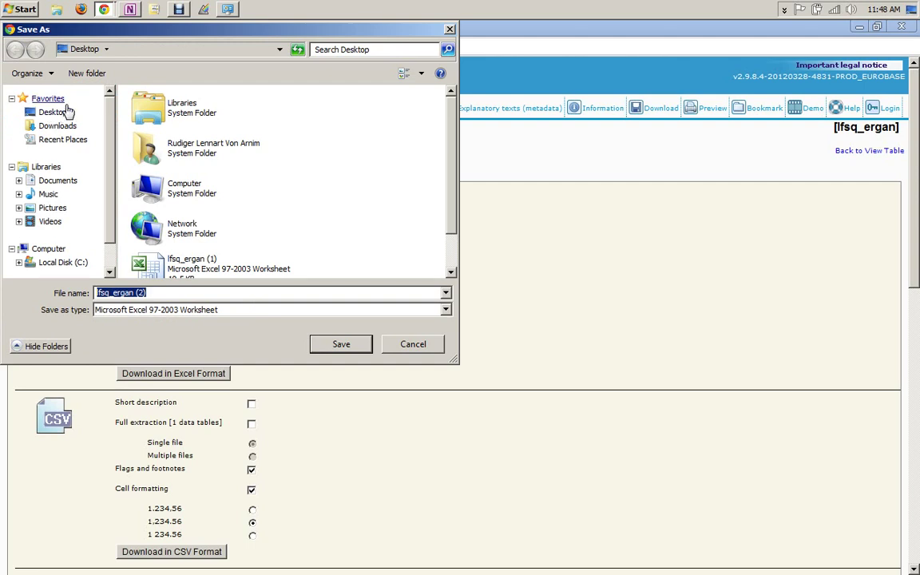
{"action": "left_click", "coordinate": [341, 344]}
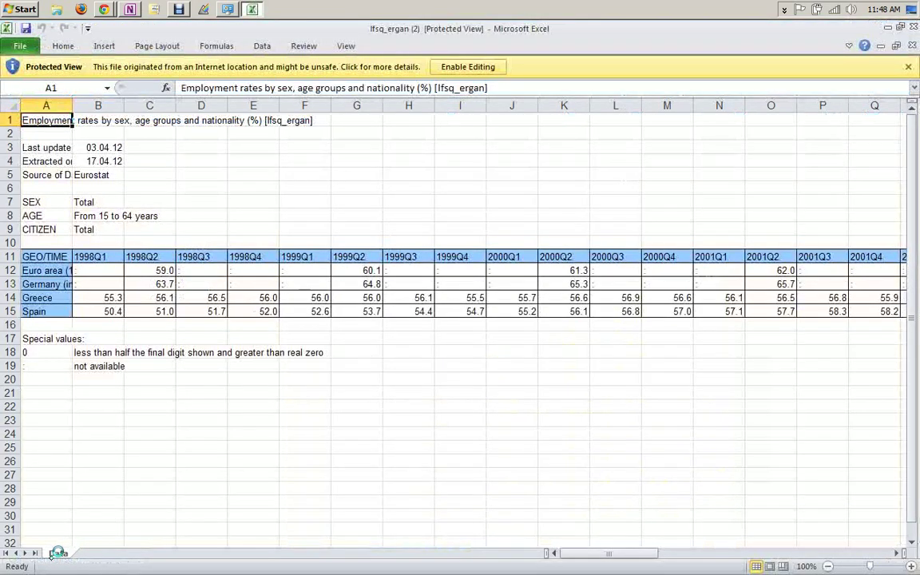
Enable editing and autofit column A to show the full country names
{"action": "left_click", "coordinate": [463, 66]}
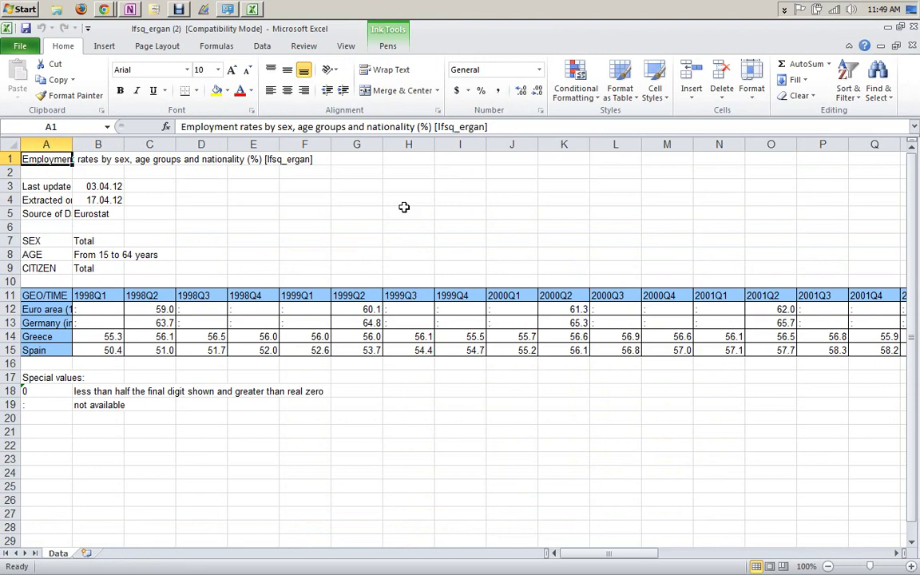
{"action": "left_click", "coordinate": [47, 143]}
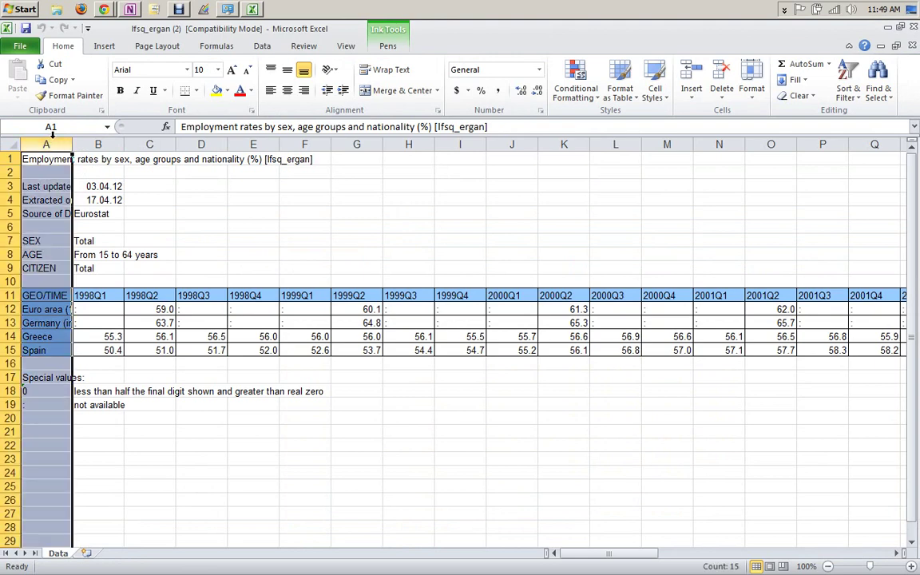
{"action": "double_click", "coordinate": [72, 144]}
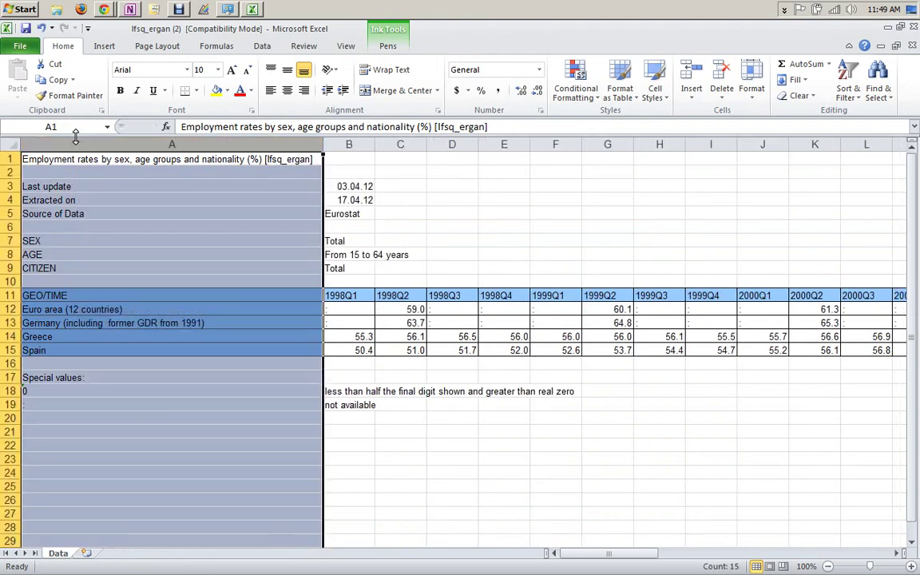
Inspect the ':' missing-value cells in the Euro area and Germany rows, then bring up Find
{"action": "left_click", "coordinate": [219, 310]}
{"action": "key", "text": "Up"}
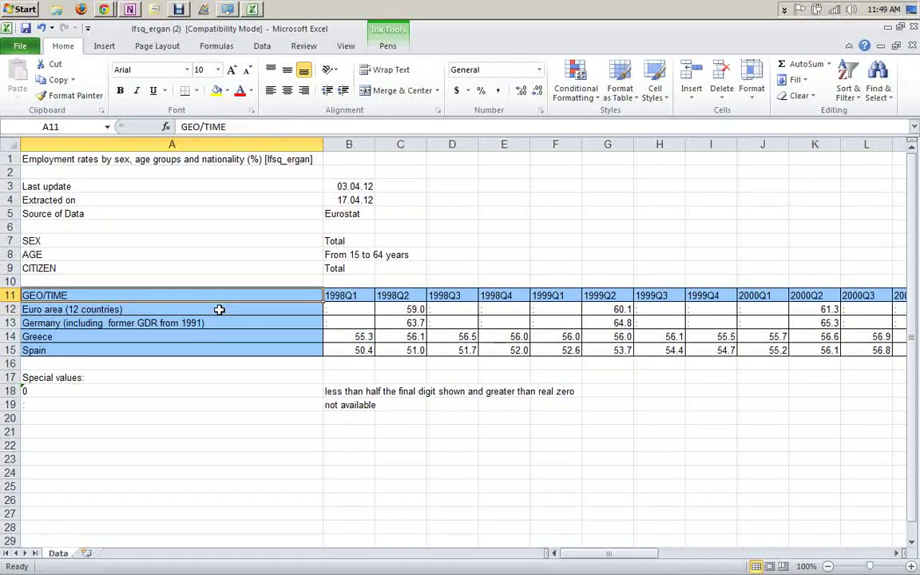
{"action": "key", "text": "Down"}
{"action": "key", "text": "Right"}
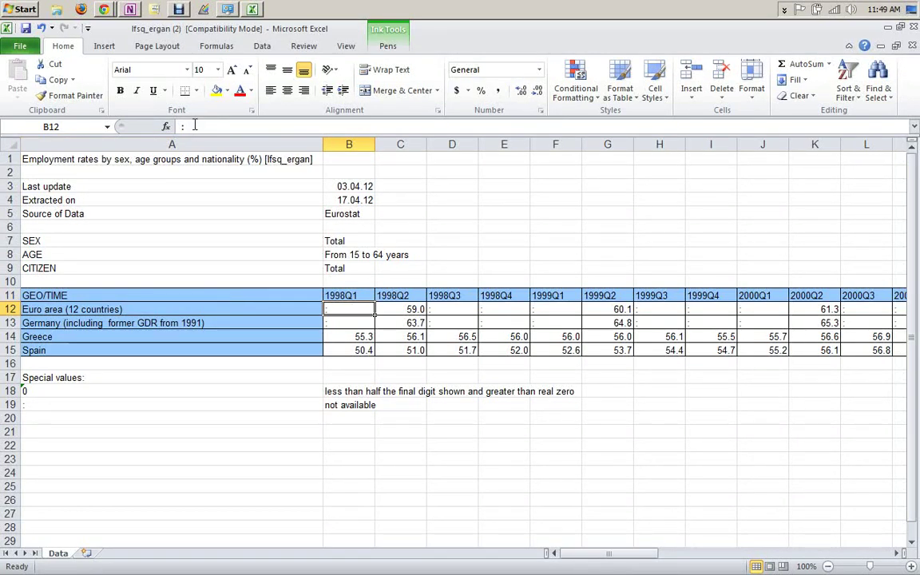
{"action": "left_click", "coordinate": [194, 126]}
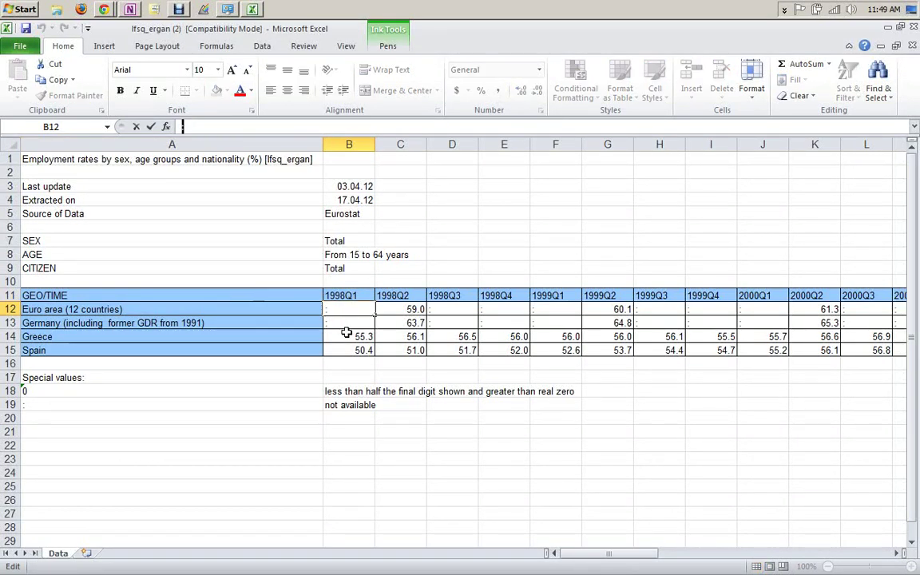
{"action": "left_click", "coordinate": [347, 322]}
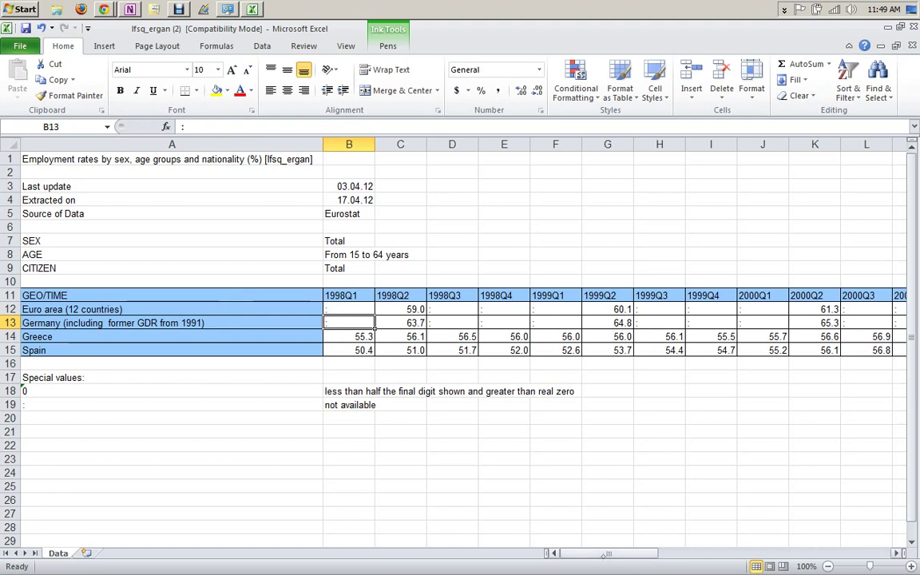
{"action": "left_click_drag", "start_coordinate": [563, 553], "coordinate": [559, 553]}
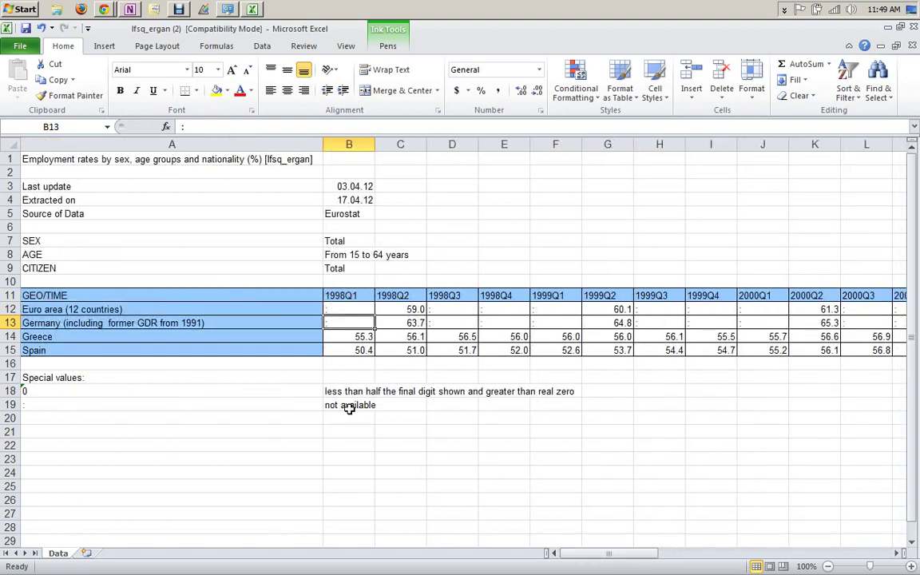
{"action": "left_click", "coordinate": [350, 405]}
{"action": "key", "text": "Left"}
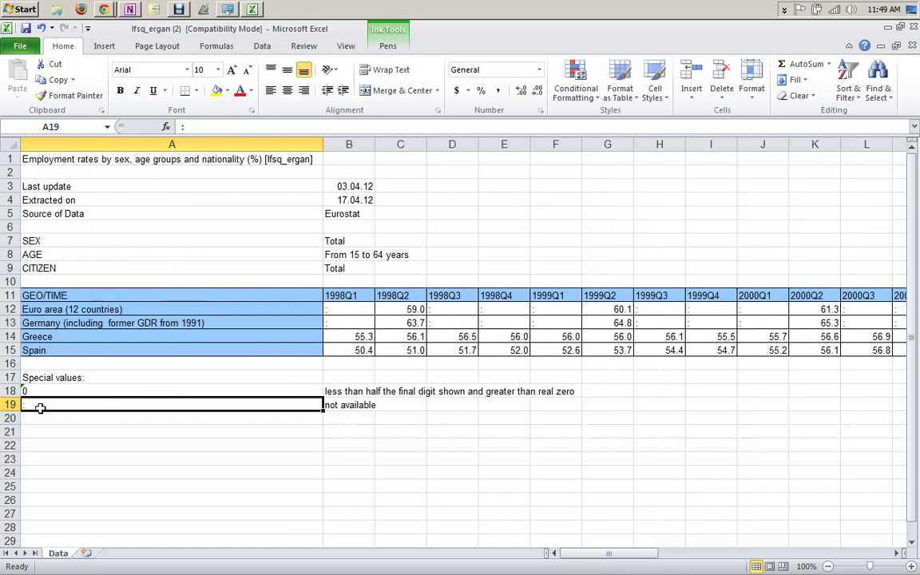
{"action": "left_click", "coordinate": [354, 308]}
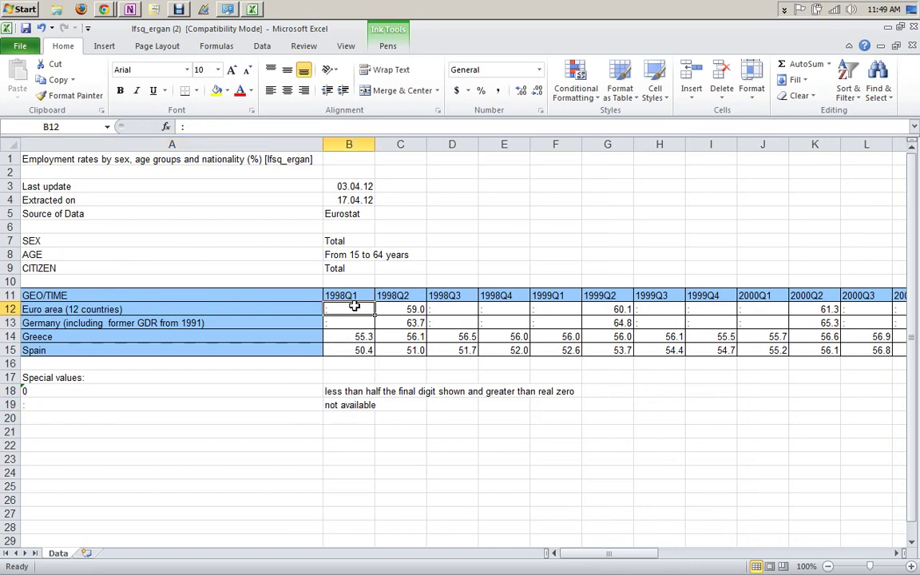
{"action": "key", "text": "Right"}
{"action": "key", "text": "Right"}
{"action": "key", "text": "Right"}
{"action": "key", "text": "Left"}
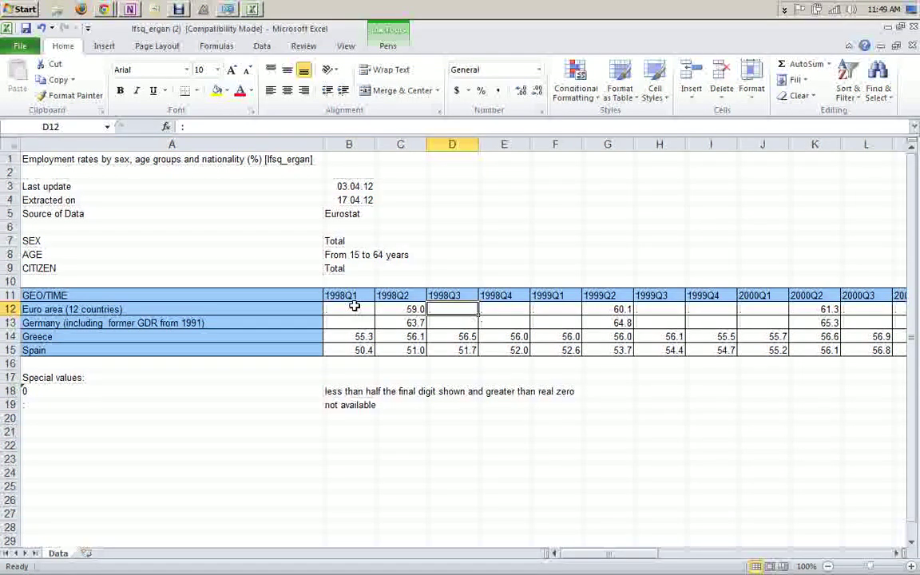
{"action": "key", "text": "ctrl+f"}
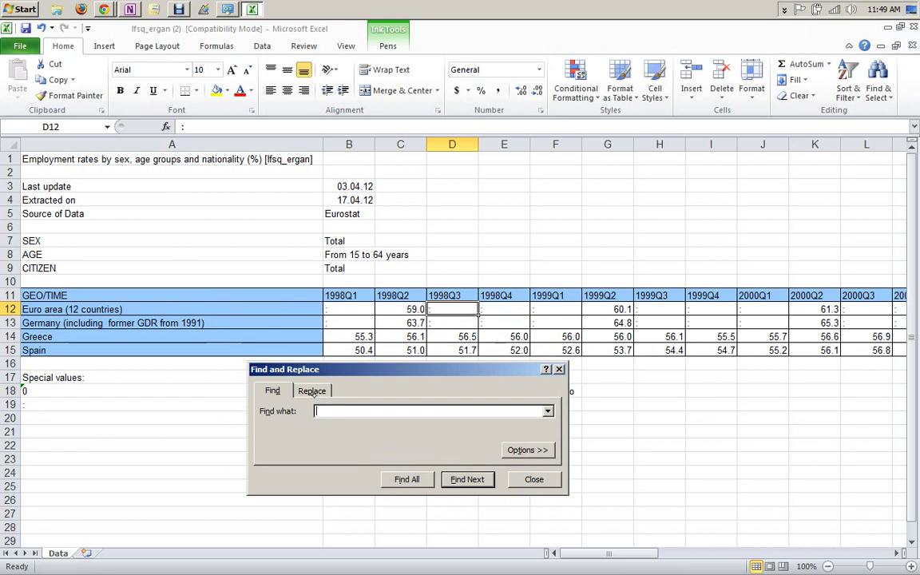
Replace every ':' with nothing, clearing all 48 placeholders
{"action": "left_click", "coordinate": [312, 389]}
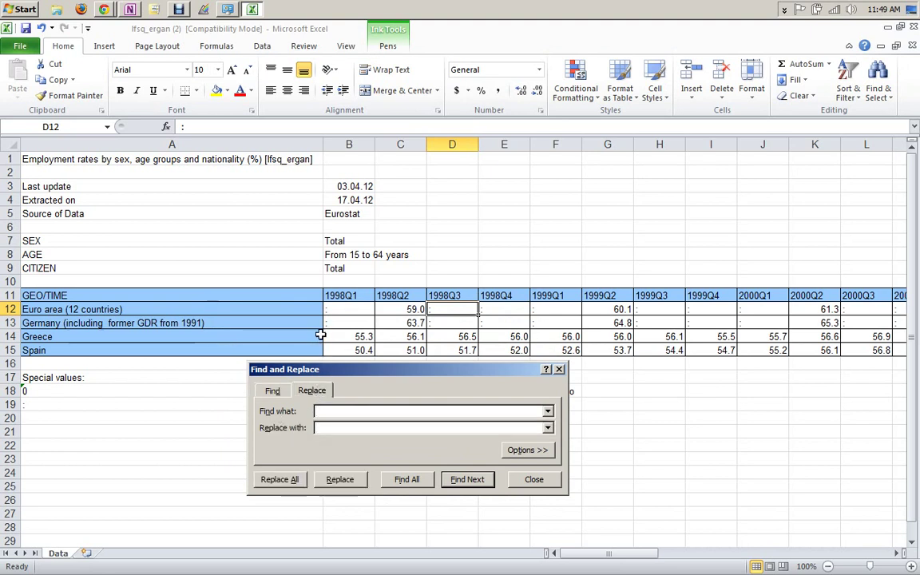
{"action": "type", "text": ":"}
{"action": "left_click", "coordinate": [281, 478]}
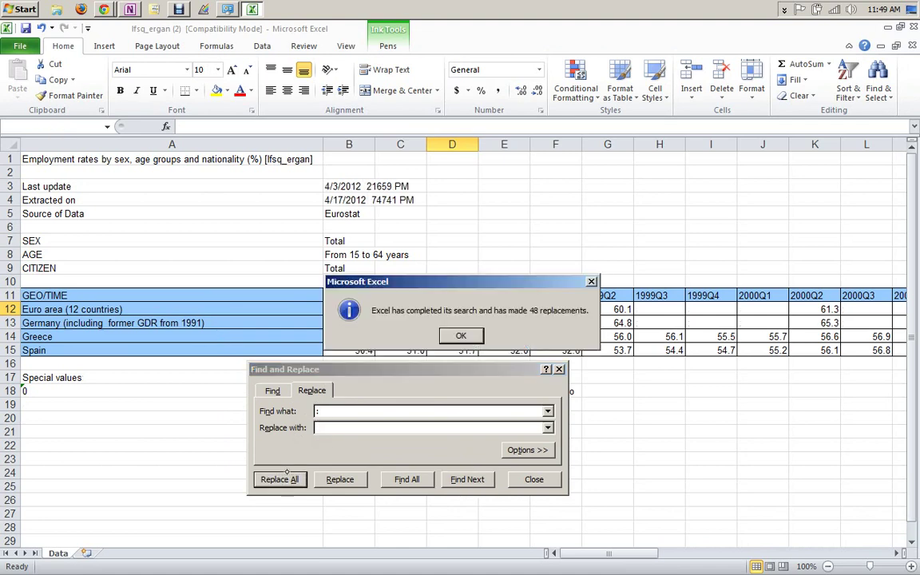
{"action": "left_click", "coordinate": [463, 335]}
{"action": "left_click", "coordinate": [535, 479]}
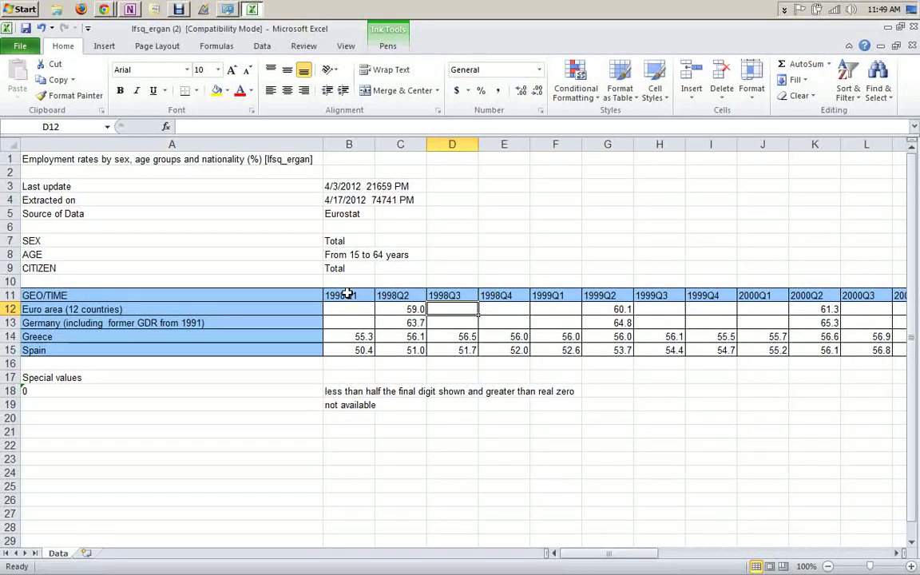
{"action": "left_click", "coordinate": [352, 308]}
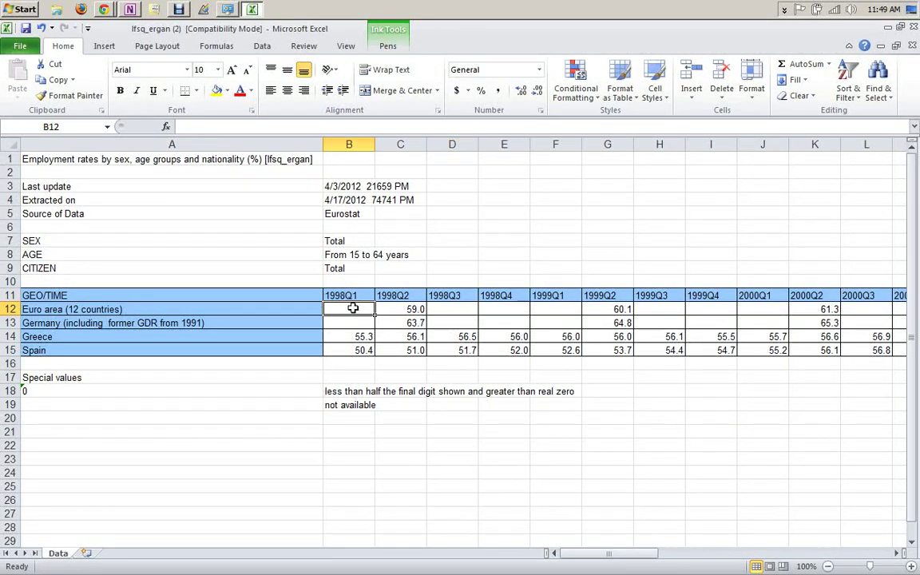
Enter =C12 in B12 and =C13 in B13 to fill the 1998Q1 gaps
{"action": "type", "text": "=C12"}
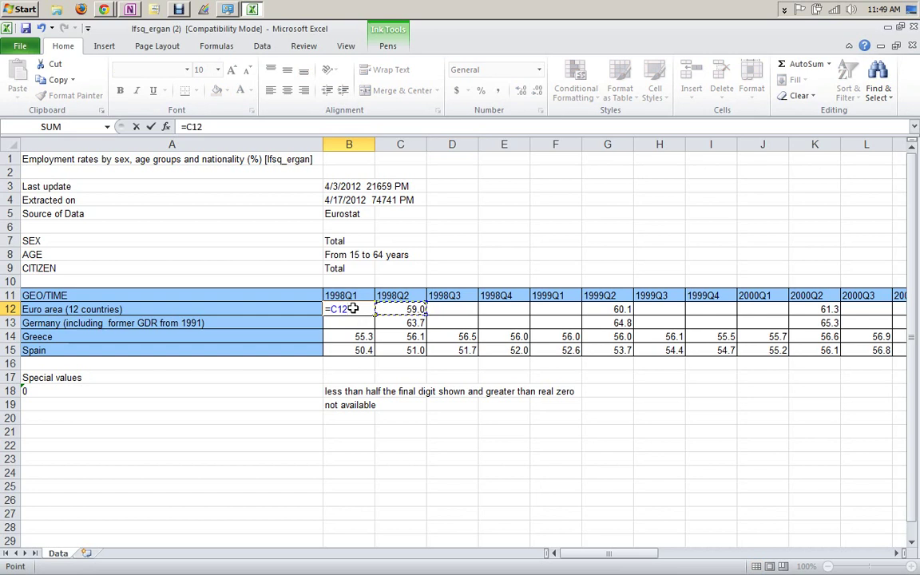
{"action": "key", "text": "Return"}
{"action": "type", "text": "=C13"}
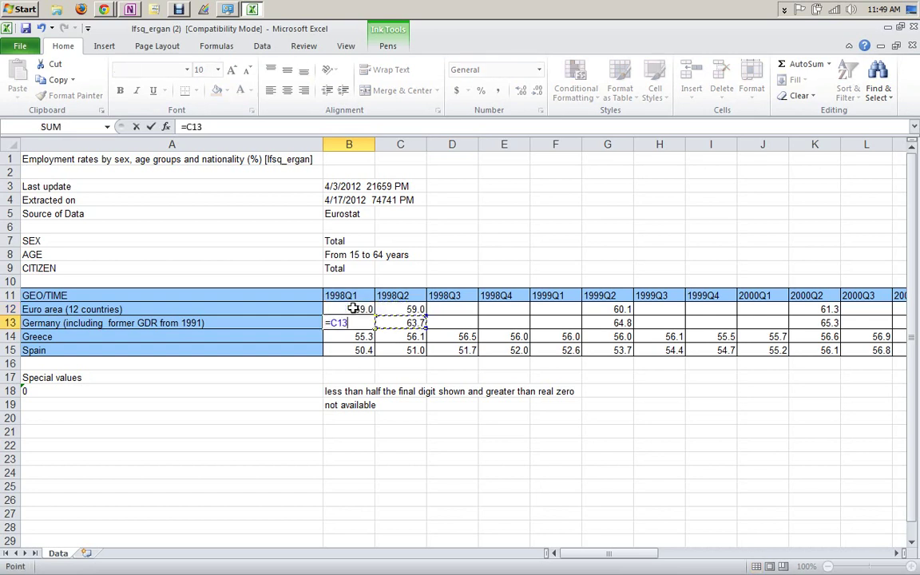
{"action": "key", "text": "Return"}
Put =AVERAGE(B12:C12) in D12 and copy it into D13 for Germany
{"action": "left_click", "coordinate": [352, 309]}
{"action": "key", "text": "Right"}
{"action": "key", "text": "Right"}
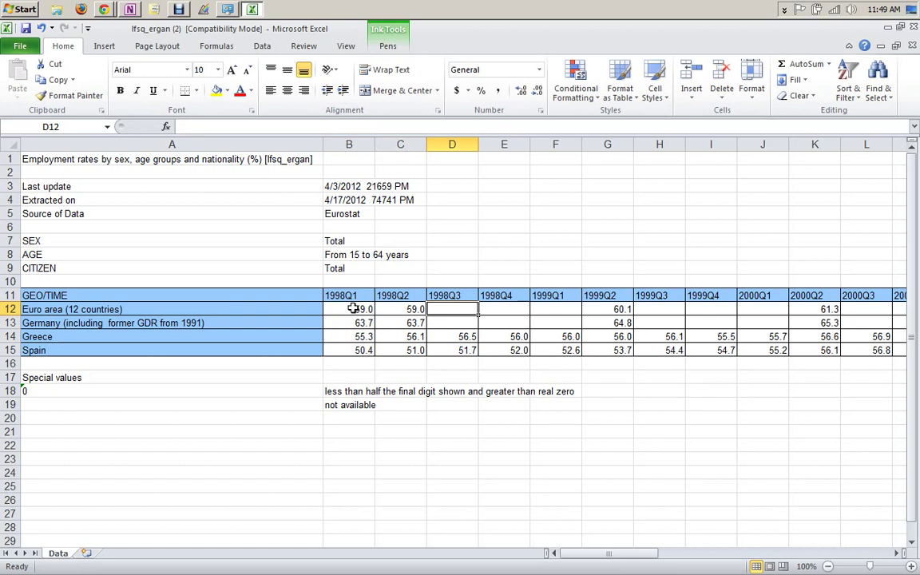
{"action": "type", "text": "=average"}
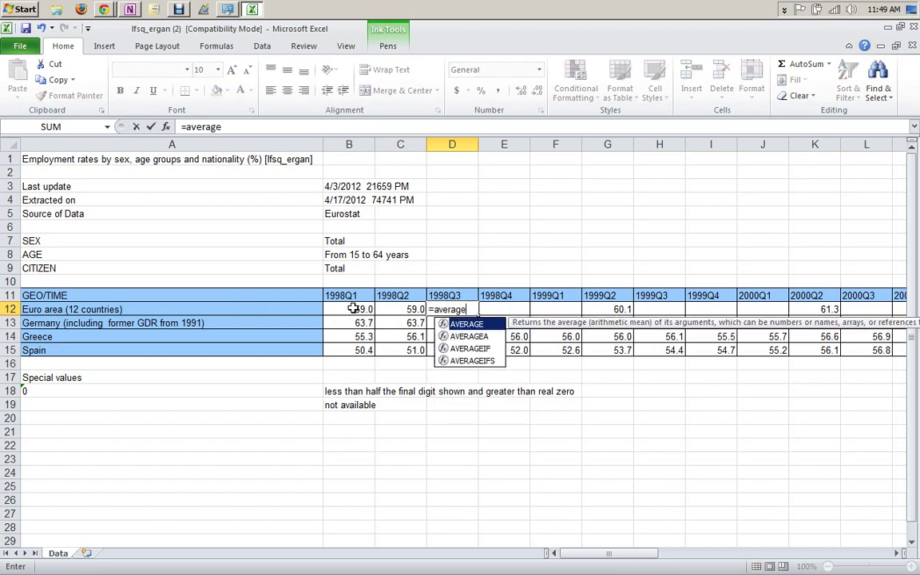
{"action": "type", "text": "("}
{"action": "left_click_drag", "start_coordinate": [403, 309], "coordinate": [352, 308]}
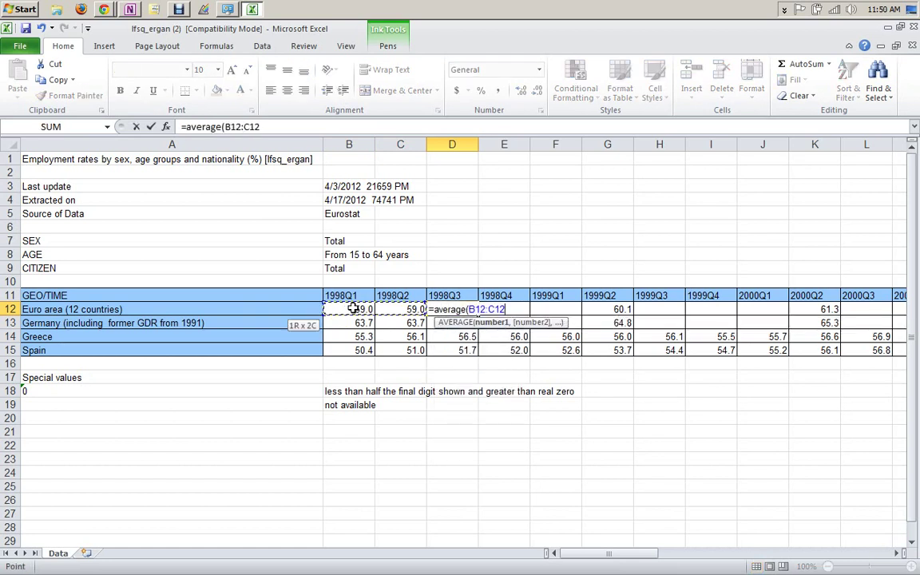
{"action": "type", "text": ")"}
{"action": "key", "text": "Return"}
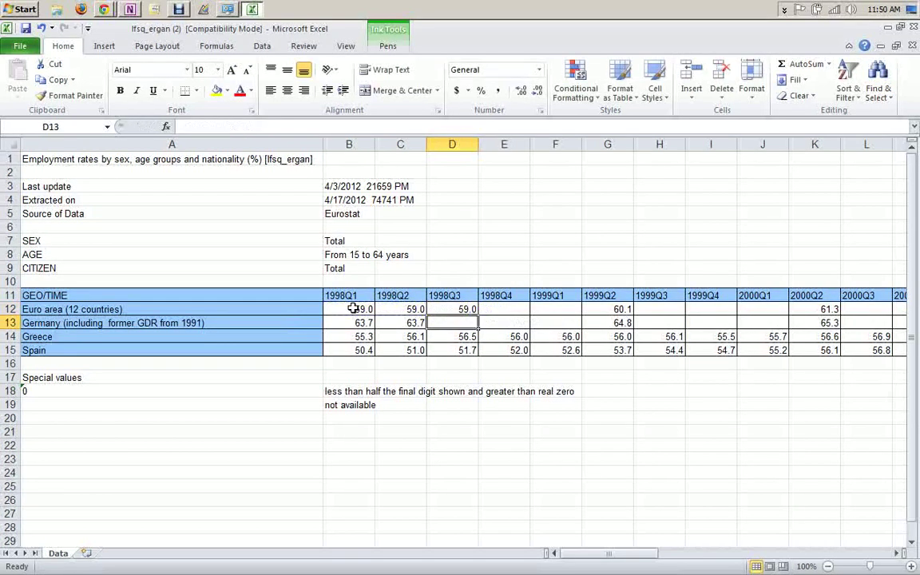
{"action": "key", "text": "Up"}
{"action": "key", "text": "ctrl+c"}
{"action": "key", "text": "Down"}
{"action": "key", "text": "ctrl+v"}
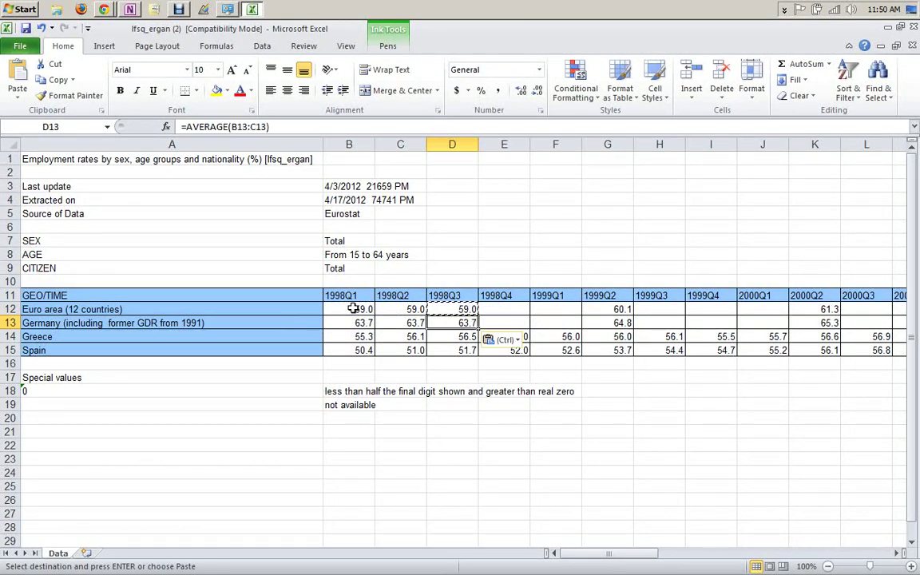
{"action": "key", "text": "Up"}
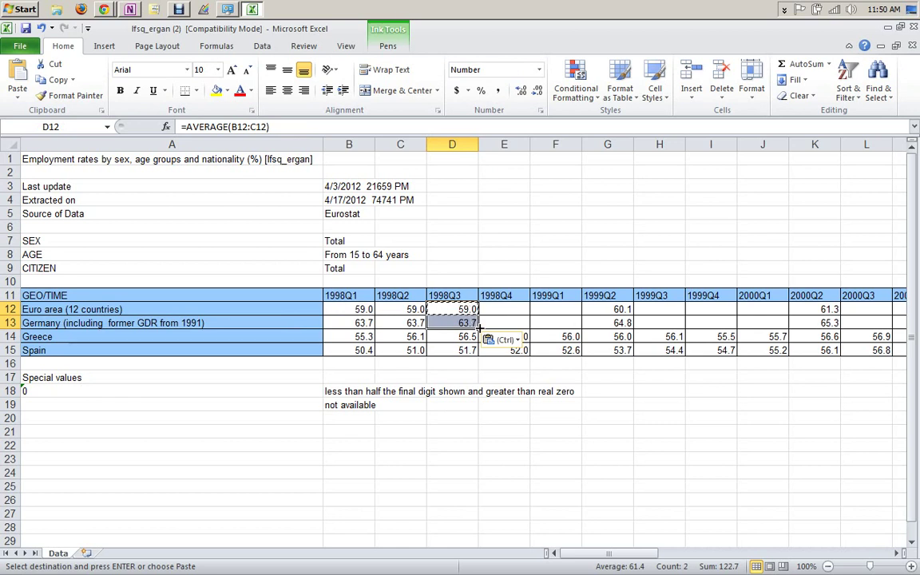
Fill D12:D13 across to F13 and paste the averaging block into each later Euro area and Germany gap
{"action": "left_click_drag", "start_coordinate": [478, 329], "coordinate": [563, 324]}
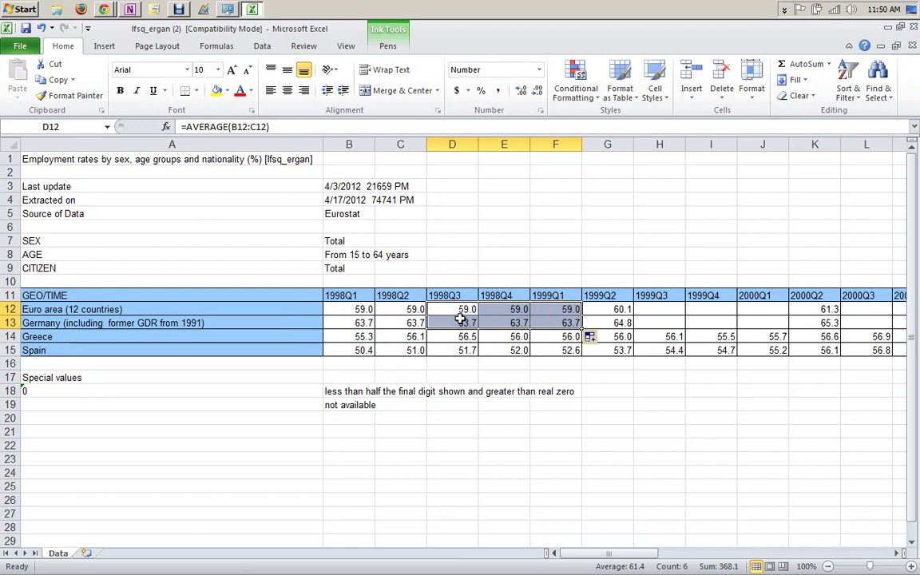
{"action": "key", "text": "ctrl+c"}
{"action": "key", "text": "Right"}
{"action": "key", "text": "Right"}
{"action": "key", "text": "Right"}
{"action": "key", "text": "Right"}
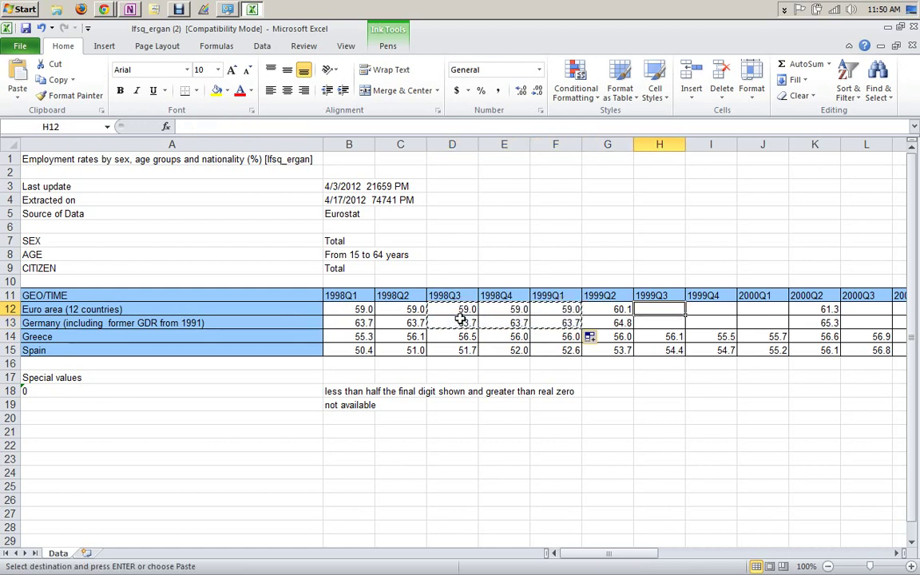
{"action": "key", "text": "ctrl+v"}
{"action": "key", "text": "Right"}
{"action": "key", "text": "Right"}
{"action": "key", "text": "Right"}
{"action": "key", "text": "Right"}
{"action": "key", "text": "ctrl+v"}
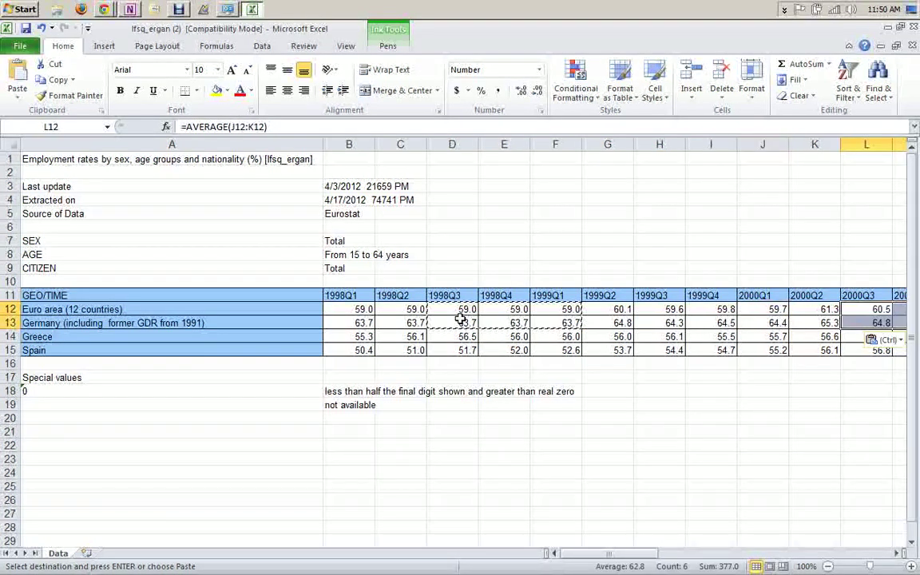
{"action": "key", "text": "Right"}
{"action": "key", "text": "Right"}
{"action": "key", "text": "ctrl+v"}
{"action": "key", "text": "Right"}
{"action": "key", "text": "Right"}
{"action": "key", "text": "ctrl+v"}
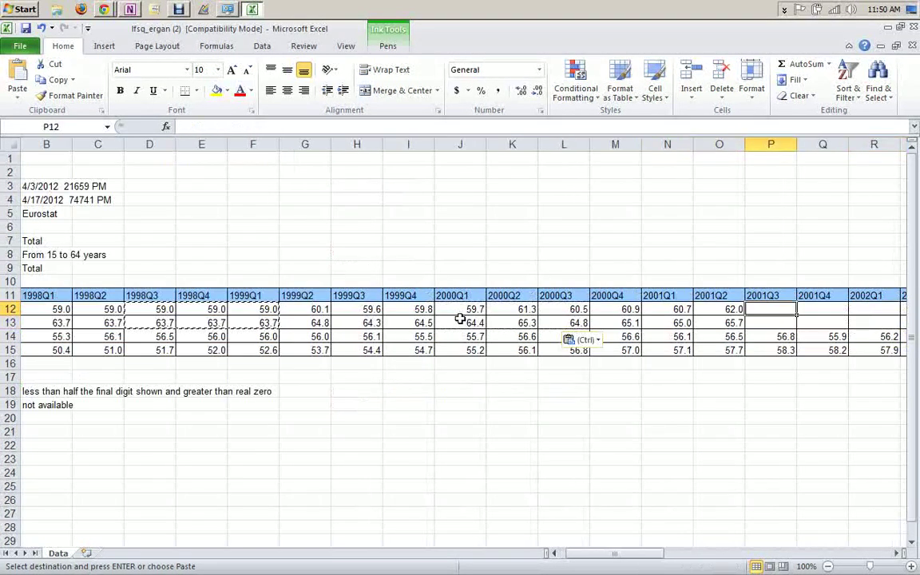
{"action": "key", "text": "Right"}
{"action": "key", "text": "ctrl+v"}
{"action": "key", "text": "Right"}
{"action": "key", "text": "ctrl+v"}
{"action": "key", "text": "Left"}
{"action": "key", "text": "ctrl+v"}
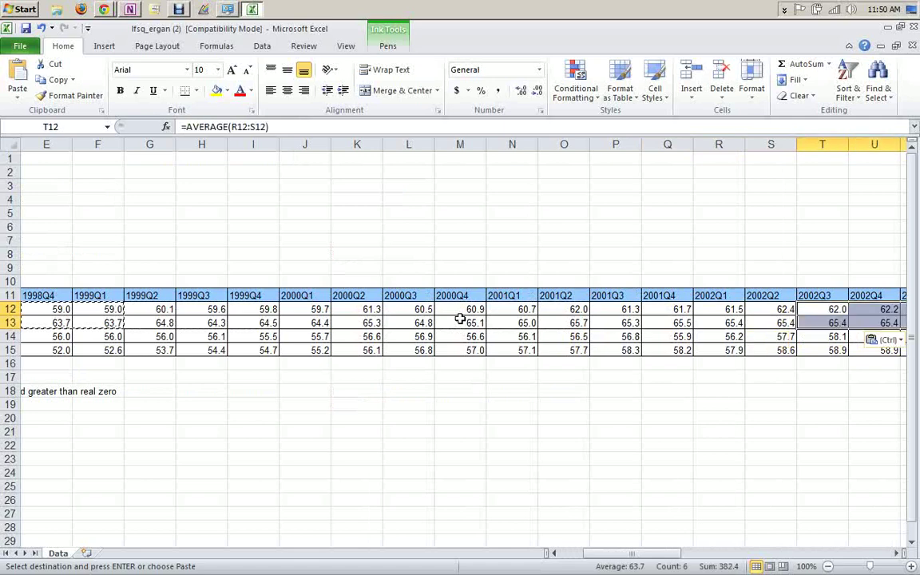
{"action": "key", "text": "Right"}
{"action": "key", "text": "Right"}
{"action": "key", "text": "ctrl+v"}
{"action": "key", "text": "Right"}
{"action": "key", "text": "Right"}
{"action": "key", "text": "Right"}
{"action": "key", "text": "Left"}
{"action": "key", "text": "ctrl+v"}
{"action": "key", "text": "Right"}
{"action": "key", "text": "Right"}
{"action": "key", "text": "ctrl+v"}
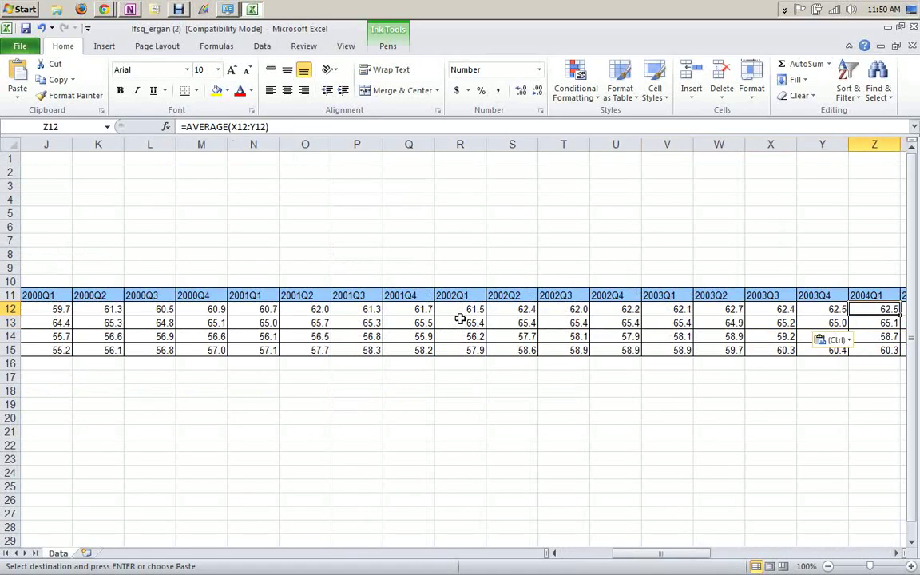
{"action": "key", "text": "Right"}
{"action": "key", "text": "ctrl+v"}
{"action": "key", "text": "Right"}
{"action": "key", "text": "ctrl+v"}
{"action": "key", "text": "Right"}
{"action": "key", "text": "ctrl+v"}
{"action": "key", "text": "Right"}
{"action": "key", "text": "ctrl+v"}
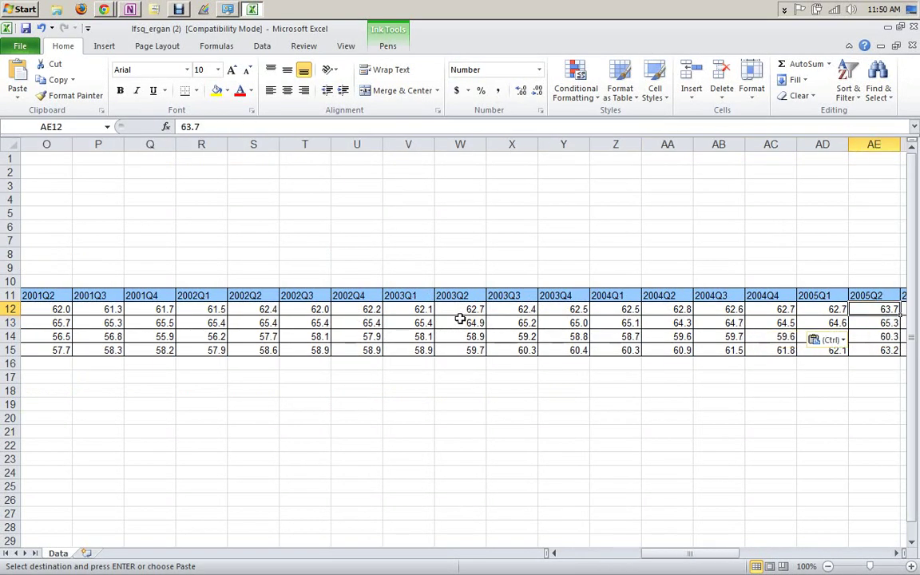
{"action": "key", "text": "Right"}
{"action": "key", "text": "Right"}
{"action": "key", "text": "Right"}
{"action": "key", "text": "Right"}
{"action": "key", "text": "Right"}
{"action": "key", "text": "Right"}
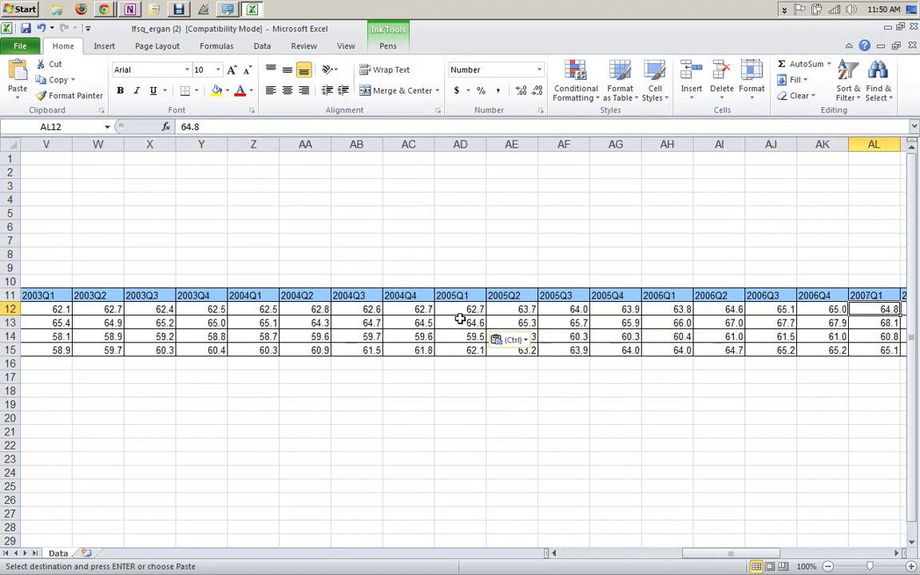
Clear the GEO/TIME label from cell A11
{"action": "key", "text": "Home"}
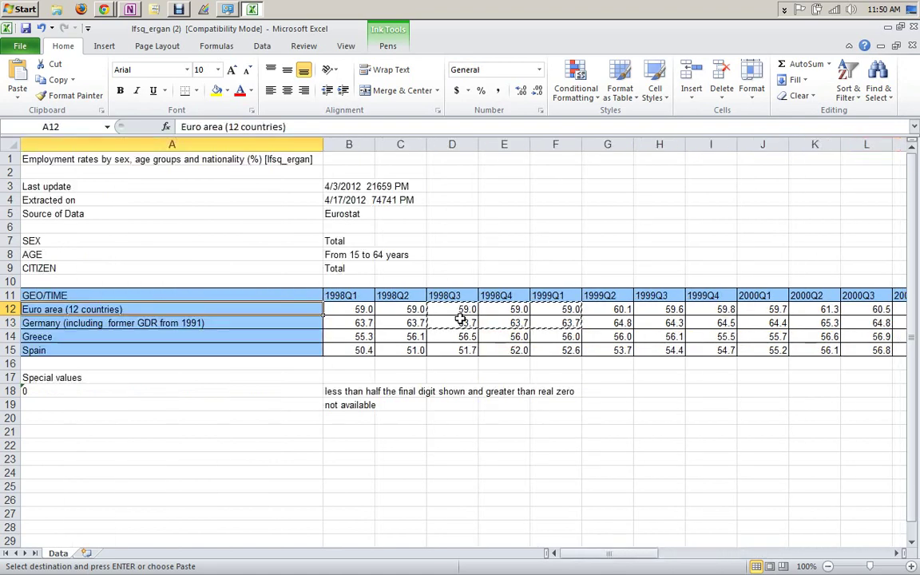
{"action": "key", "text": "Up"}
{"action": "key", "text": "Delete"}
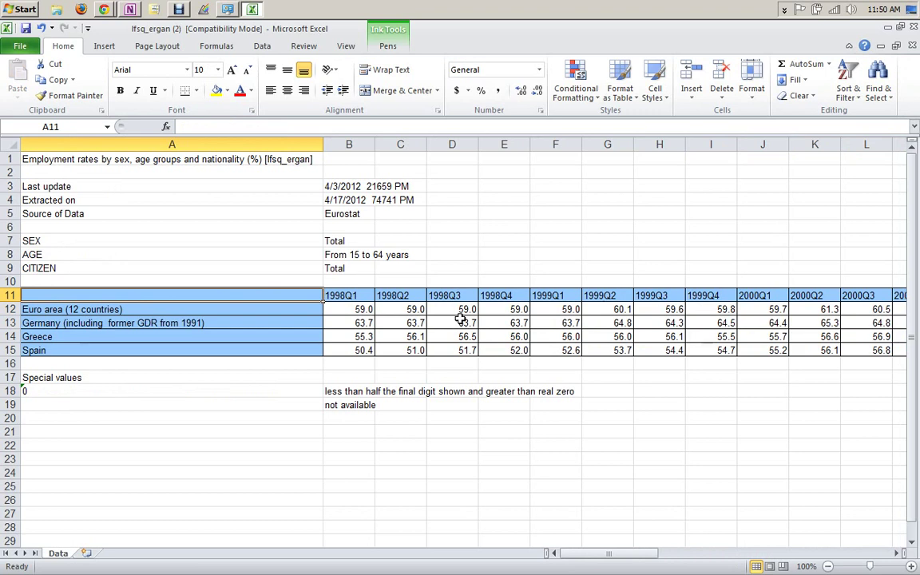
Zoom the sheet out to 60%, then back in to 90%
{"action": "left_click", "coordinate": [828, 567]}
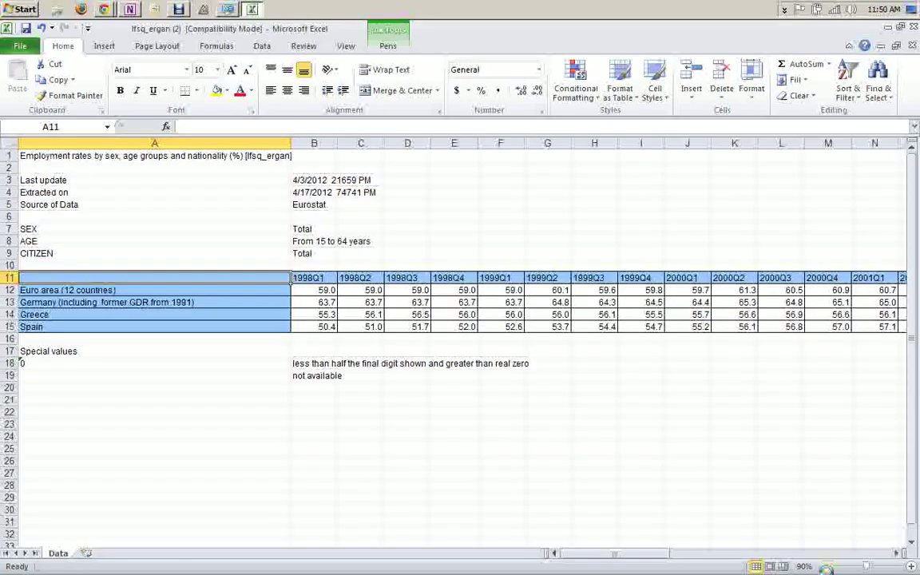
{"action": "left_click", "coordinate": [827, 567]}
{"action": "left_click", "coordinate": [828, 567]}
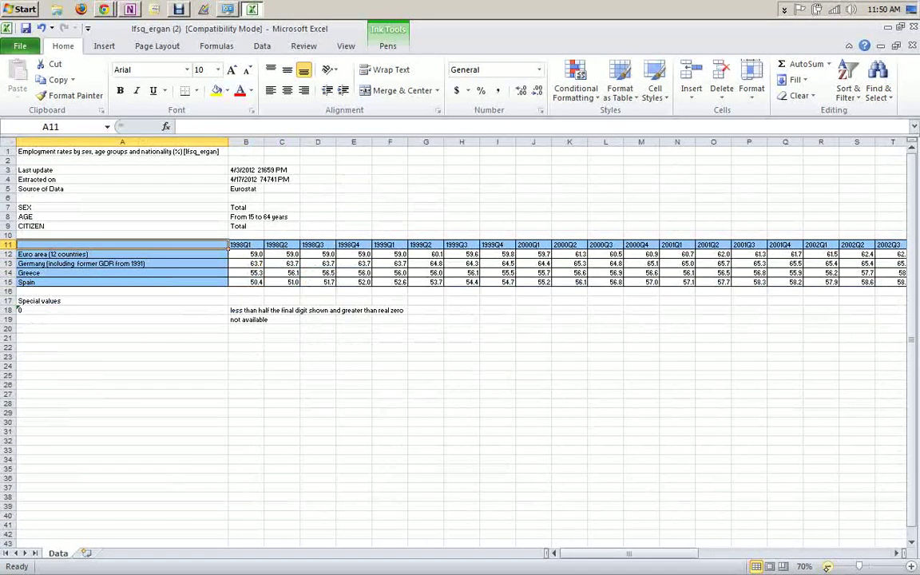
{"action": "left_click", "coordinate": [828, 566]}
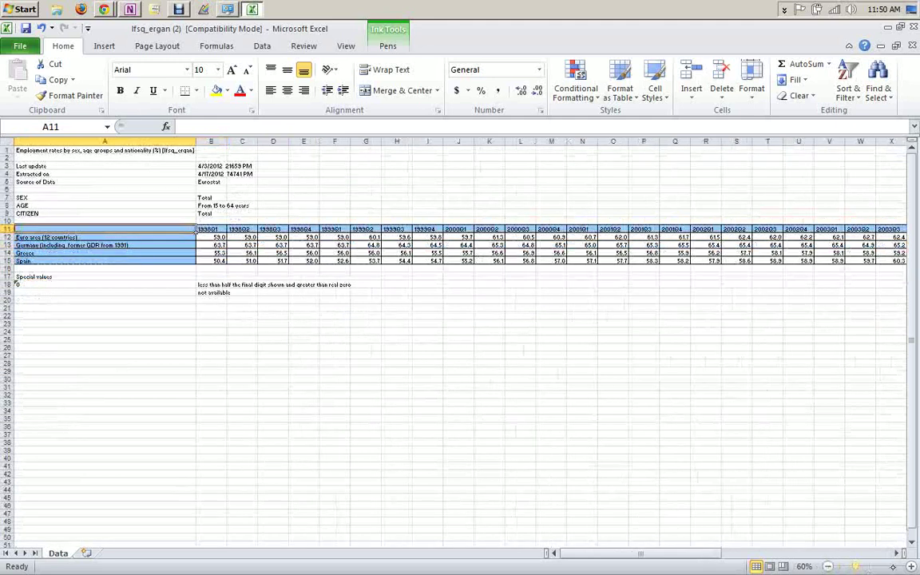
{"action": "left_click", "coordinate": [911, 567]}
{"action": "left_click", "coordinate": [911, 567]}
{"action": "left_click", "coordinate": [911, 566]}
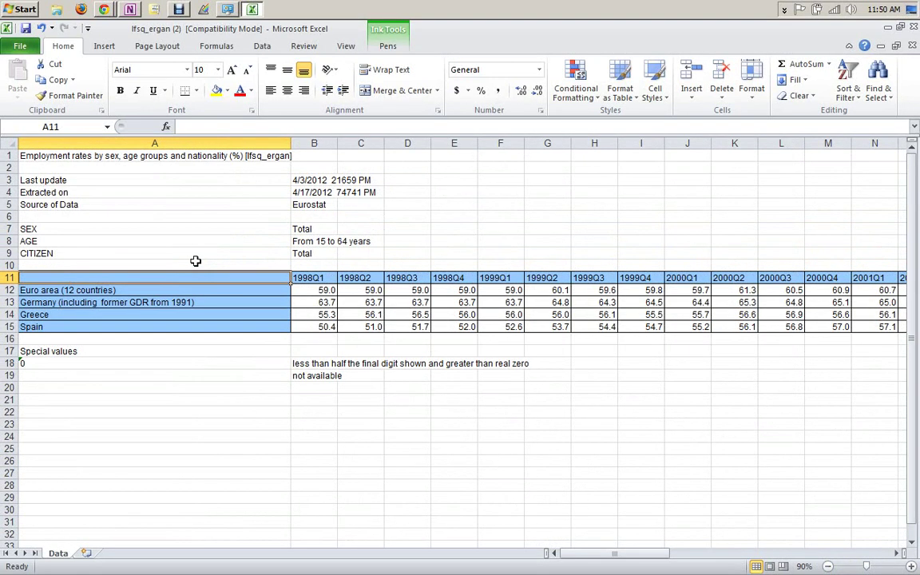
Select the employment-rate table from A11 to BE15 and bring up the Insert ribbon
{"action": "key", "text": "shift+Down"}
{"action": "key", "text": "shift+Down"}
{"action": "key", "text": "shift+Down"}
{"action": "key", "text": "shift+Down"}
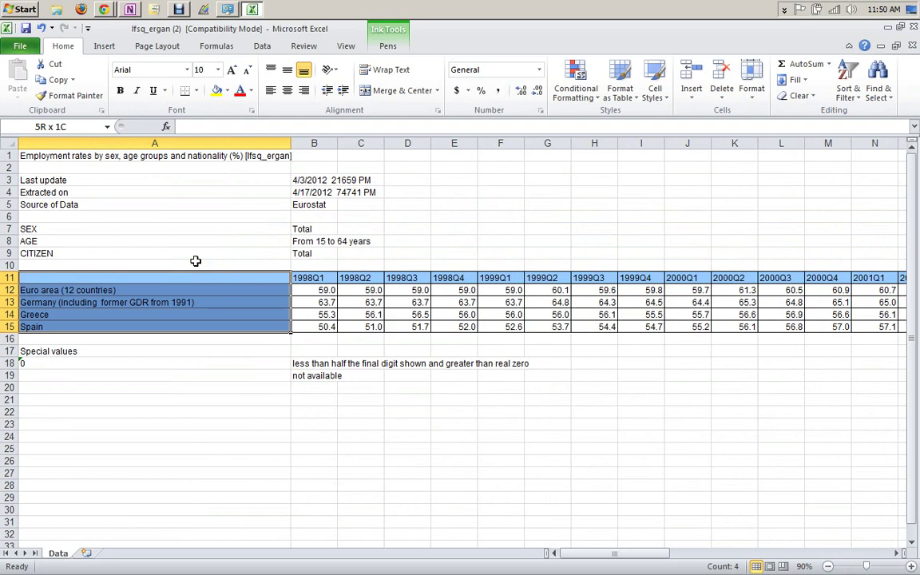
{"action": "key", "text": "shift+Right"}
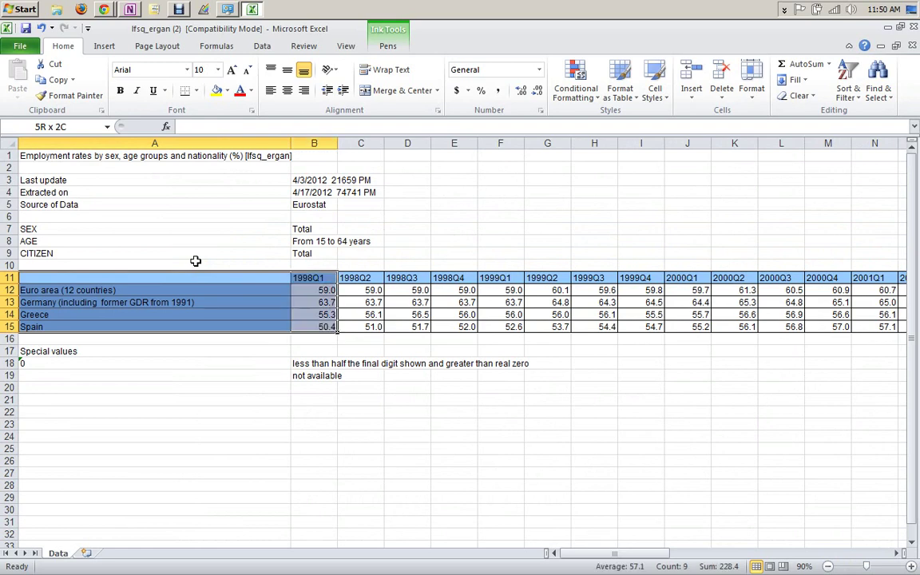
{"action": "key", "text": "ctrl+shift+Right"}
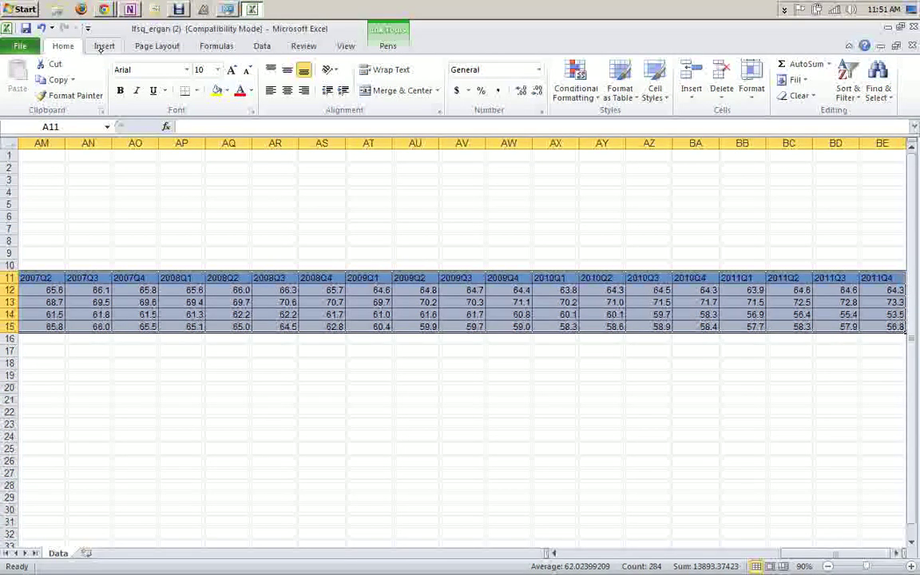
{"action": "left_click", "coordinate": [103, 46]}
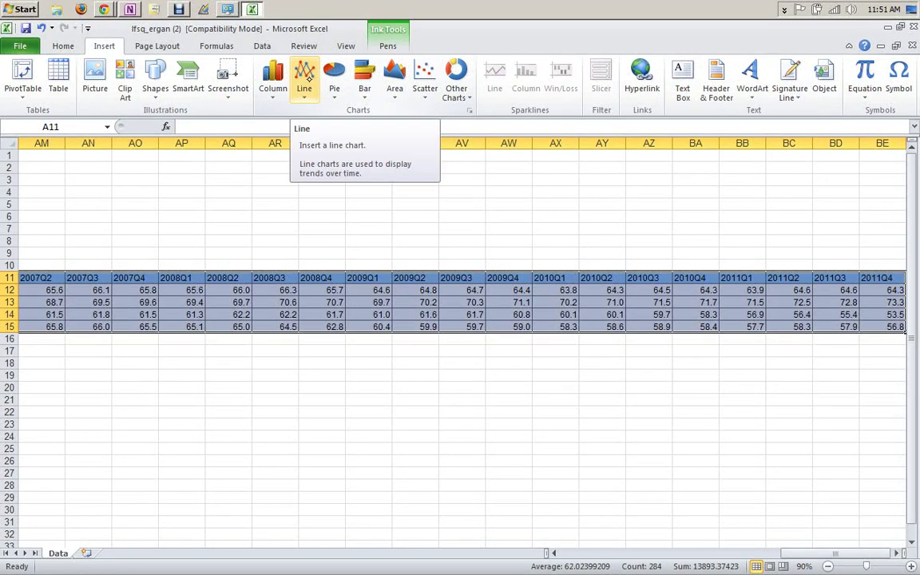
Insert the first 2-D Line chart of the selected four country series
{"action": "left_click", "coordinate": [306, 75]}
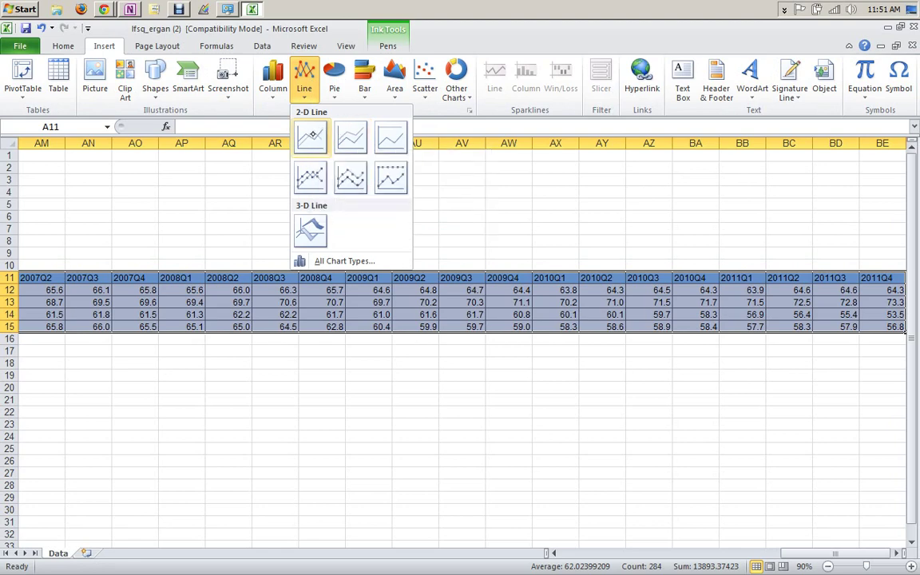
{"action": "left_click", "coordinate": [311, 136]}
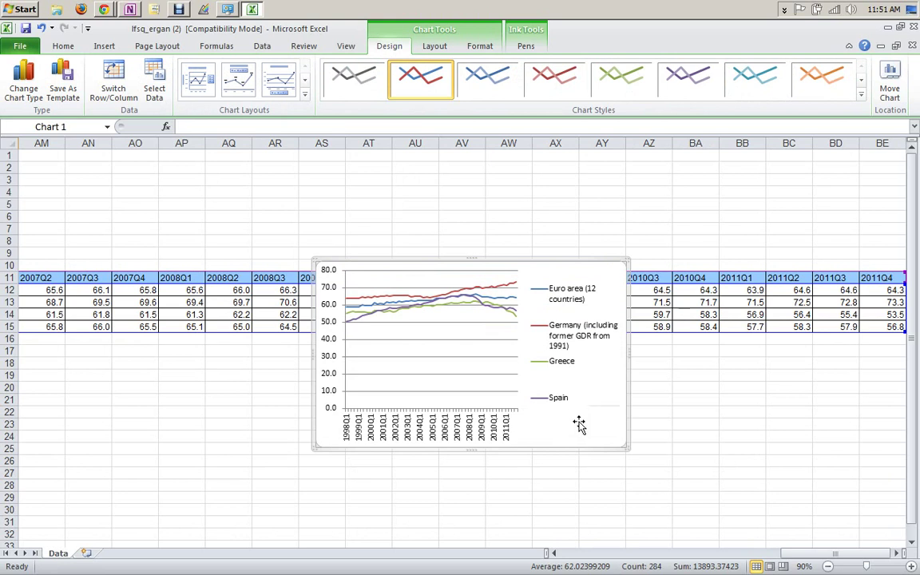
Move the chart onto its own new sheet, Chart1
{"action": "right_click", "coordinate": [577, 423]}
{"action": "left_click", "coordinate": [558, 445]}
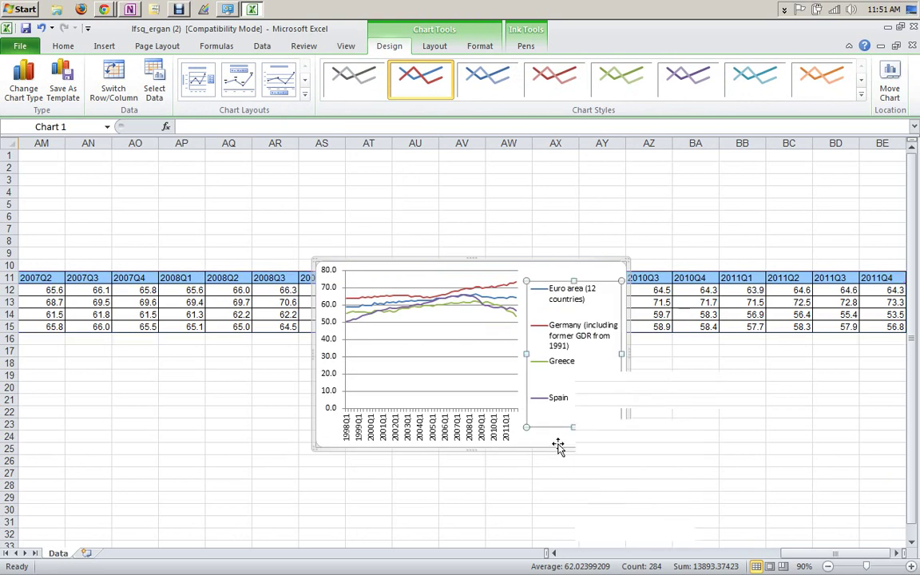
{"action": "left_click", "coordinate": [548, 442]}
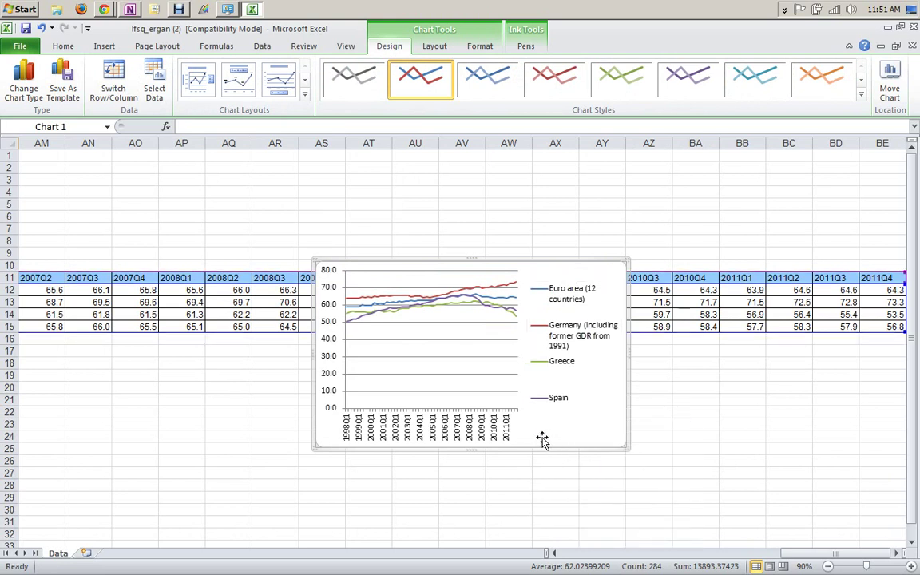
{"action": "right_click", "coordinate": [544, 439]}
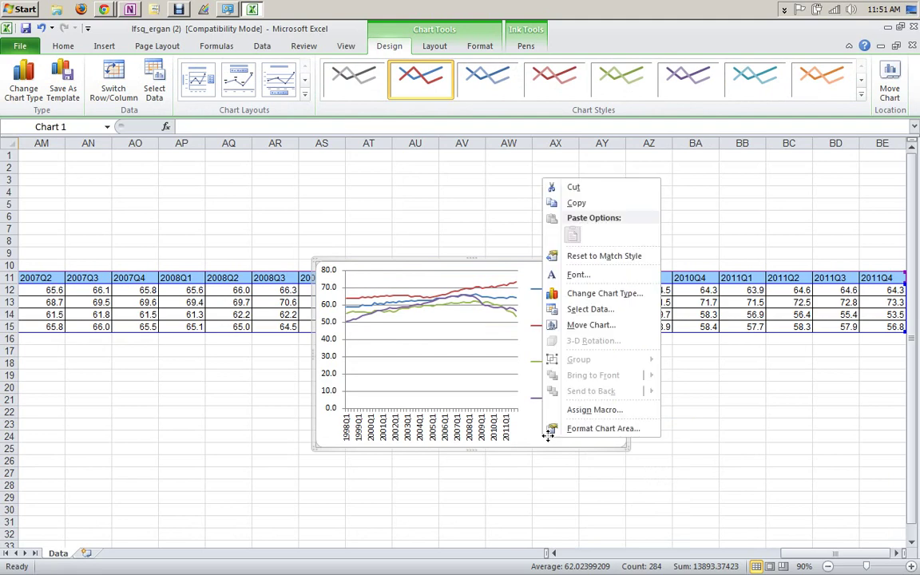
{"action": "left_click", "coordinate": [591, 325]}
{"action": "left_click", "coordinate": [656, 373]}
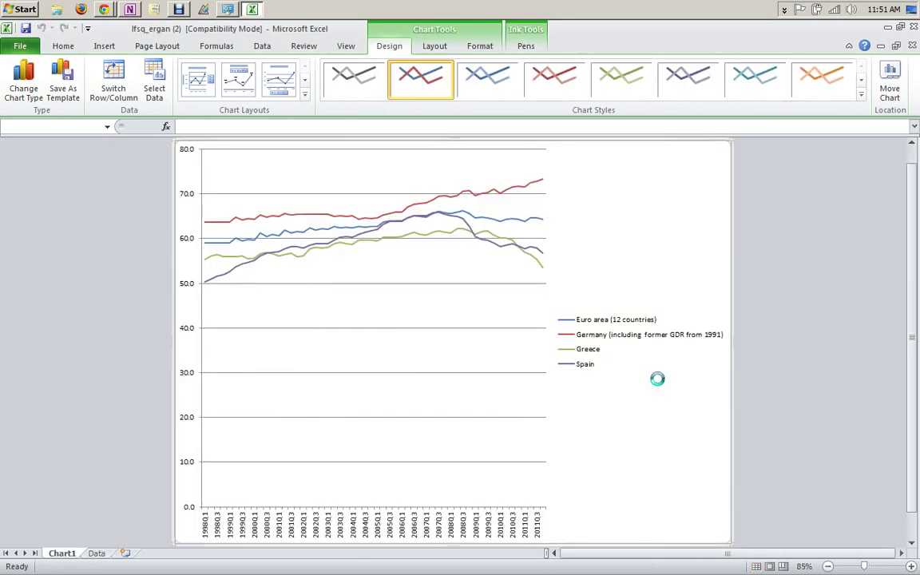
Drag the legend into the lower plot area and widen the plot area to the right edge
{"action": "left_click", "coordinate": [646, 352]}
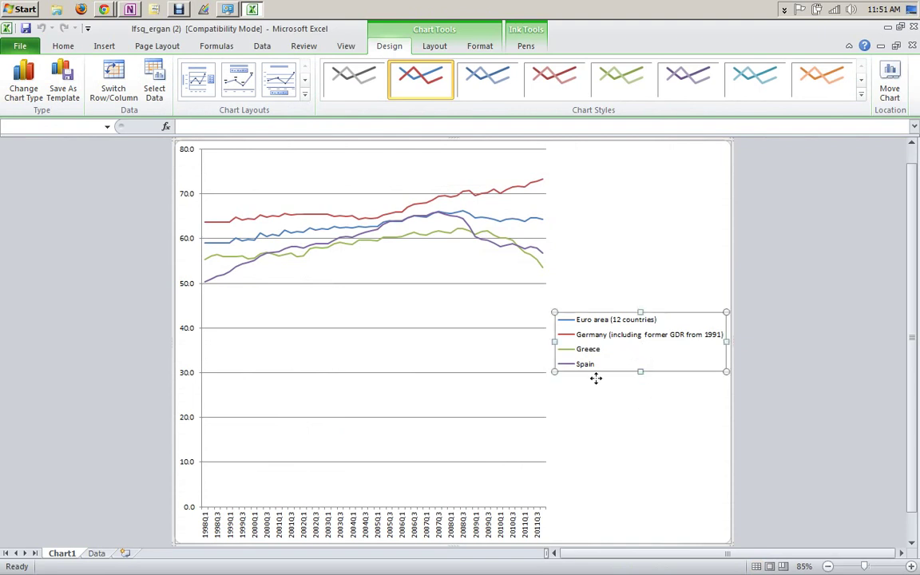
{"action": "left_click_drag", "start_coordinate": [417, 466], "coordinate": [419, 459]}
{"action": "left_click", "coordinate": [509, 349]}
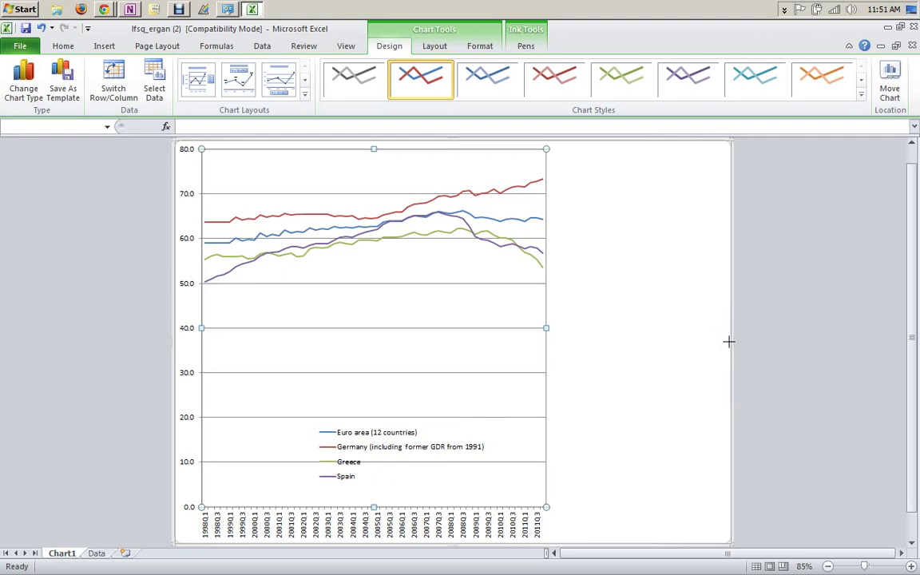
{"action": "left_click_drag", "start_coordinate": [546, 328], "coordinate": [728, 342]}
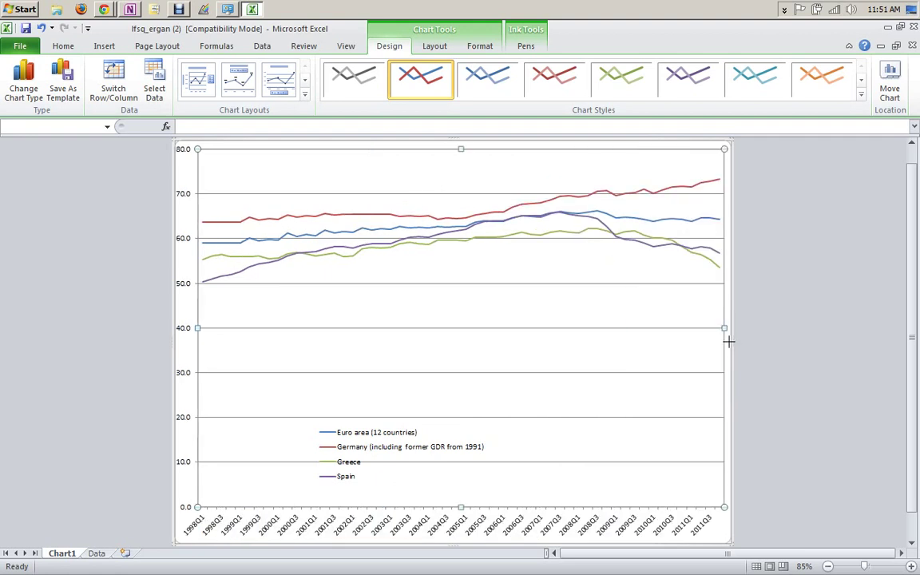
Fix the vertical axis minimum at 45 and maximum at 75
{"action": "right_click", "coordinate": [186, 327]}
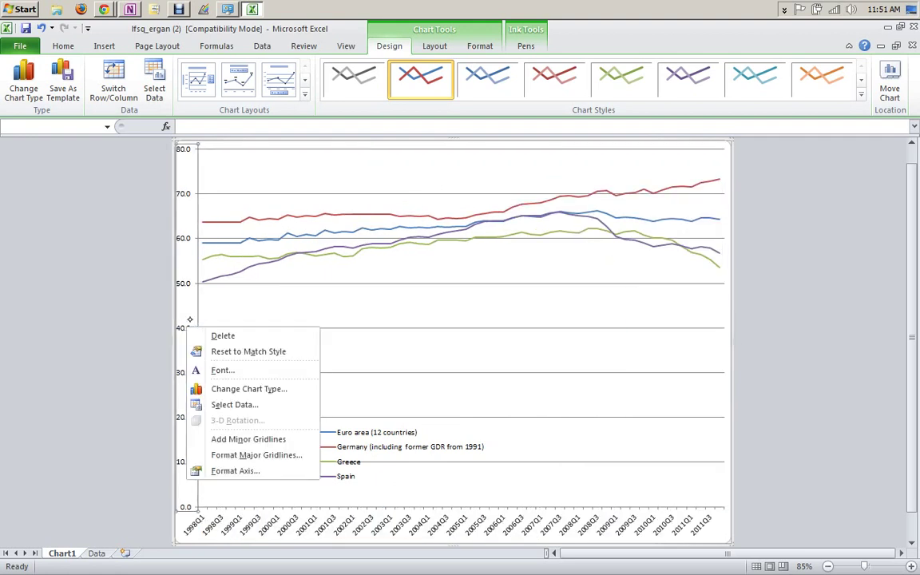
{"action": "left_click", "coordinate": [236, 468]}
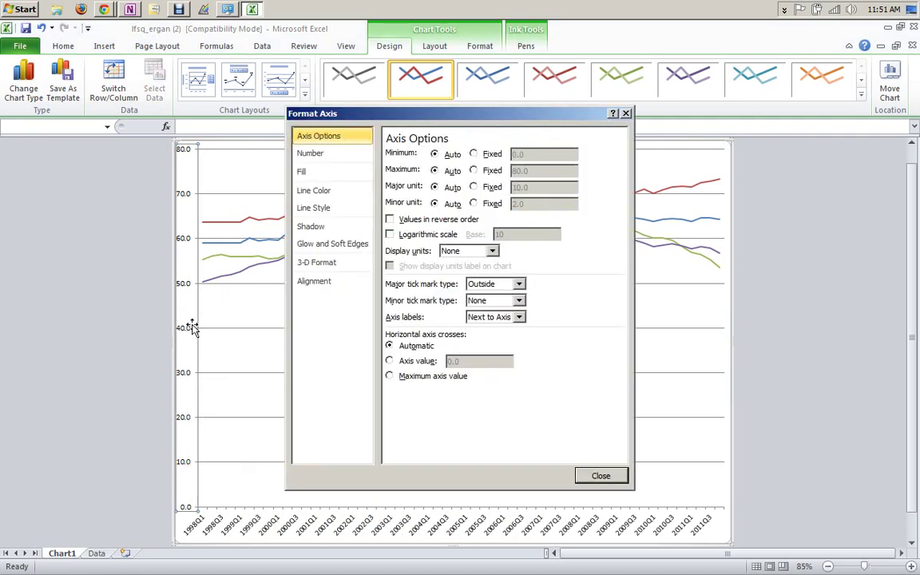
{"action": "left_click", "coordinate": [473, 153]}
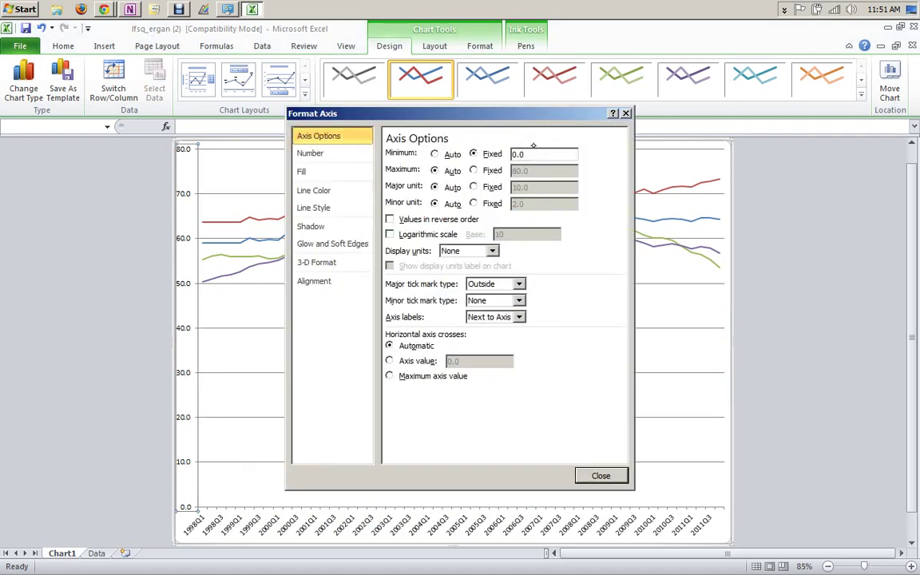
{"action": "type", "text": "45"}
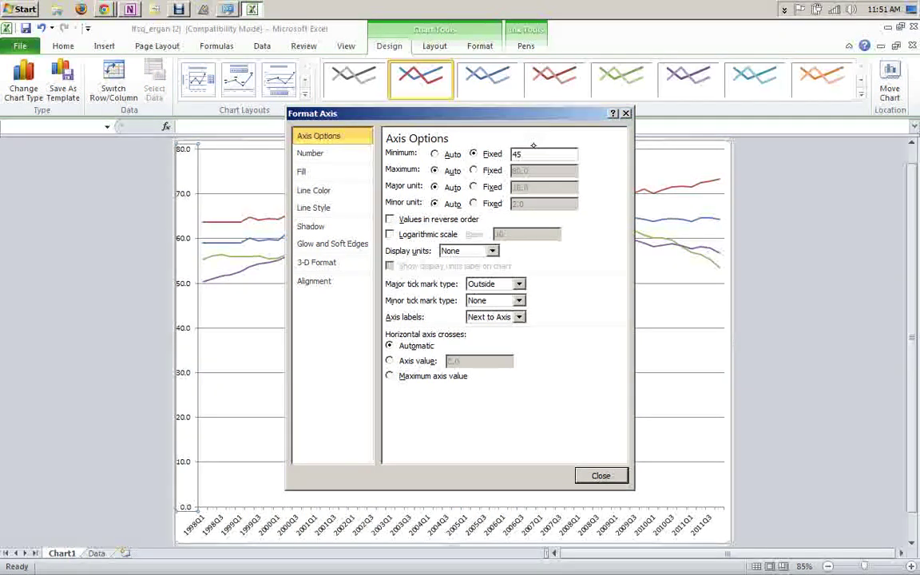
{"action": "left_click", "coordinate": [473, 171]}
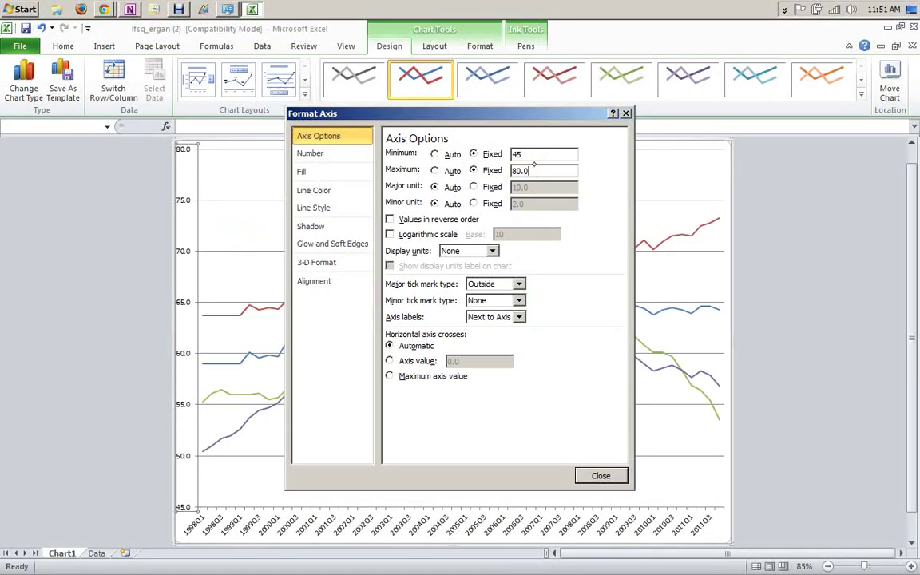
{"action": "key", "text": "BackSpace"}
{"action": "key", "text": "BackSpace"}
{"action": "key", "text": "BackSpace"}
{"action": "type", "text": "75"}
{"action": "key", "text": "Return"}
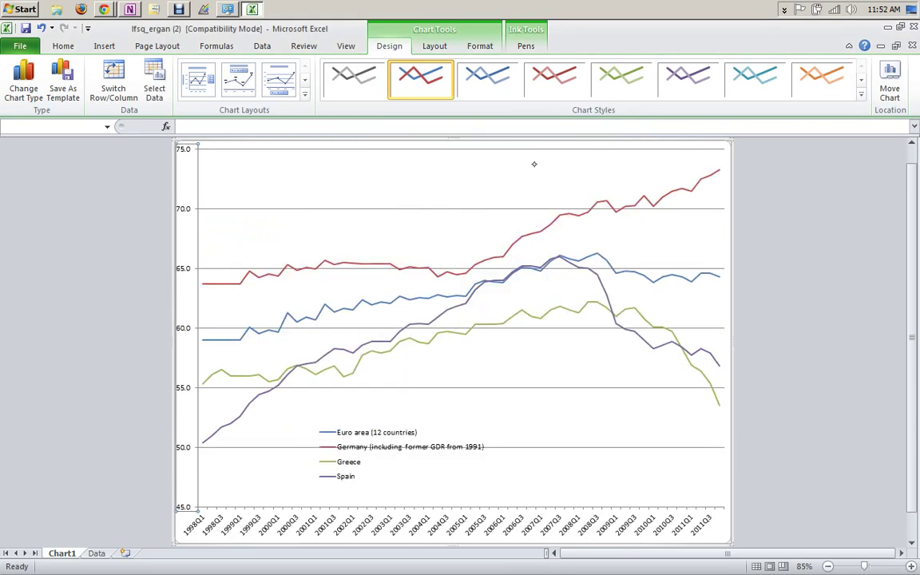
Nudge the legend slightly right and down, just above the date labels
{"action": "left_click", "coordinate": [372, 432]}
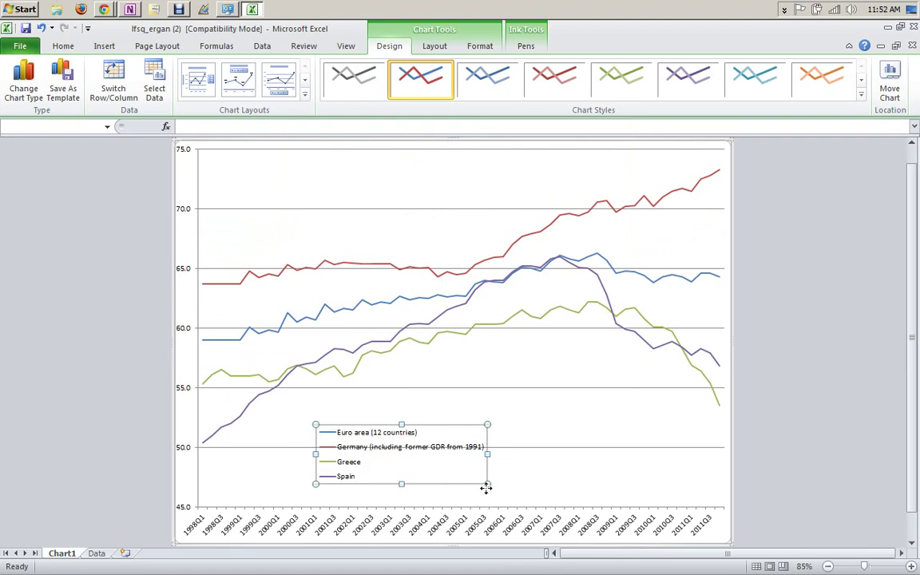
{"action": "left_click_drag", "start_coordinate": [448, 470], "coordinate": [485, 487]}
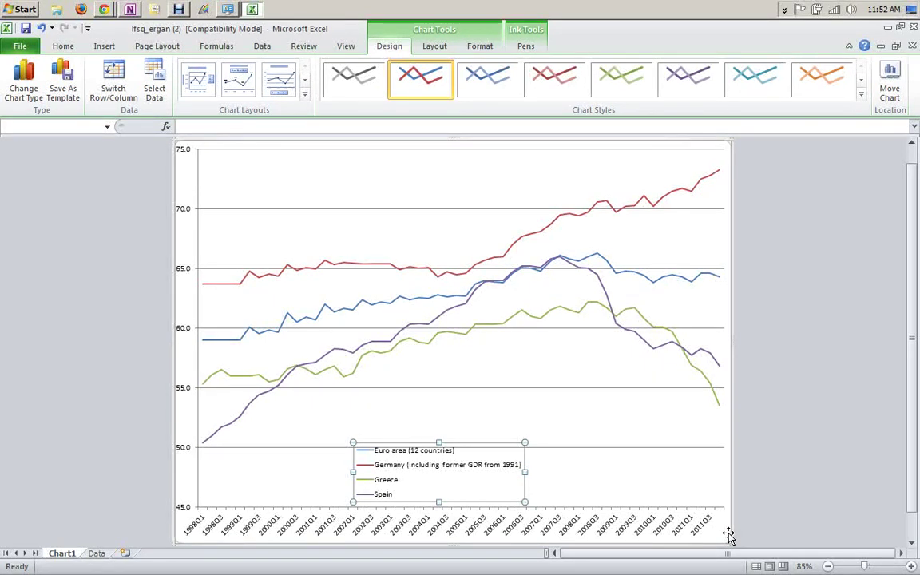
Create a default Chart2 column chart with F11, then show Chart1 full screen
{"action": "key", "text": "F11"}
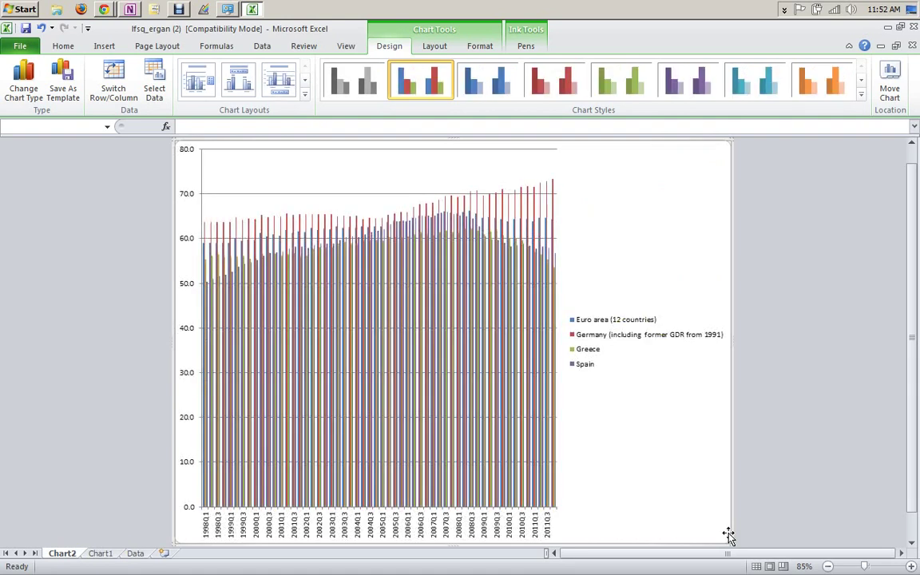
{"action": "key", "text": "ctrl+Page_Down"}
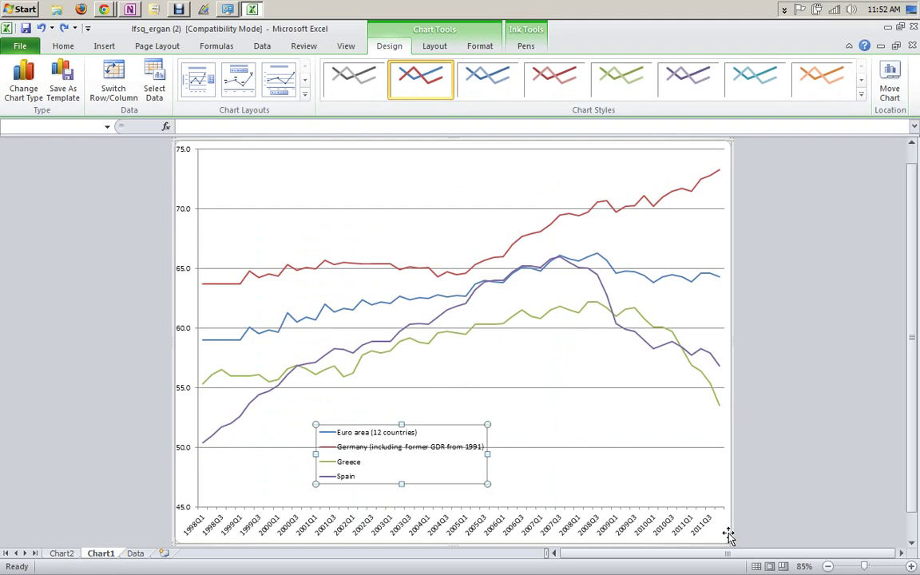
{"action": "left_click", "coordinate": [349, 43]}
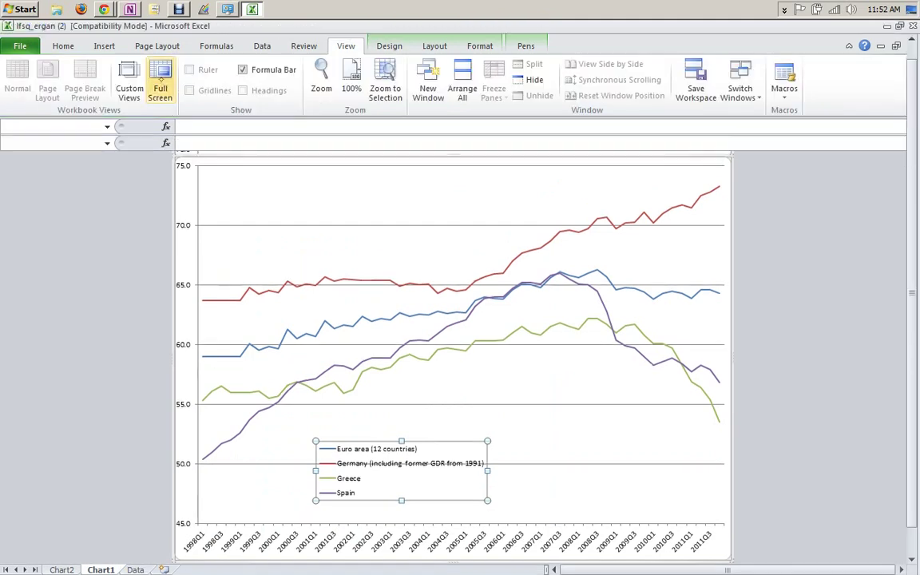
{"action": "left_click", "coordinate": [159, 89]}
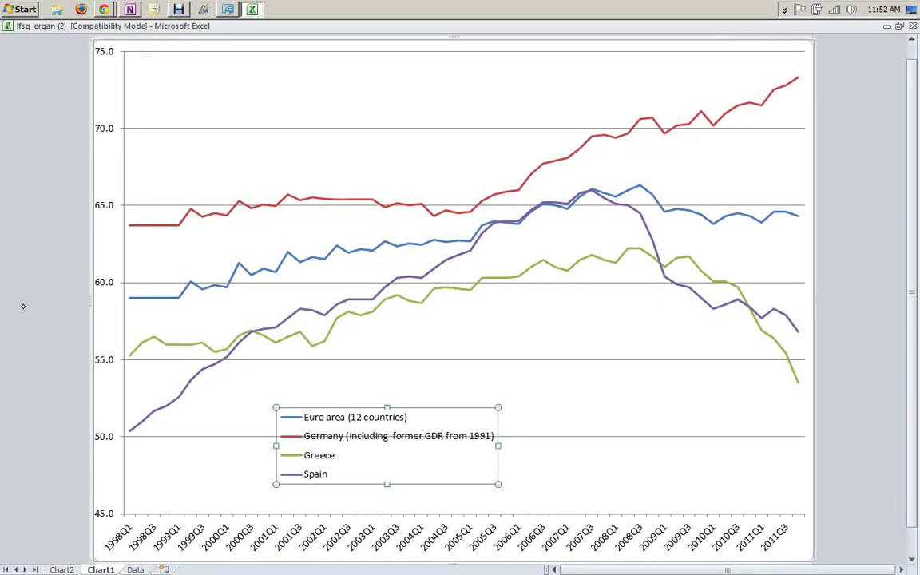
Give the legend a solid white background fill via Format Legend
{"action": "right_click", "coordinate": [470, 472]}
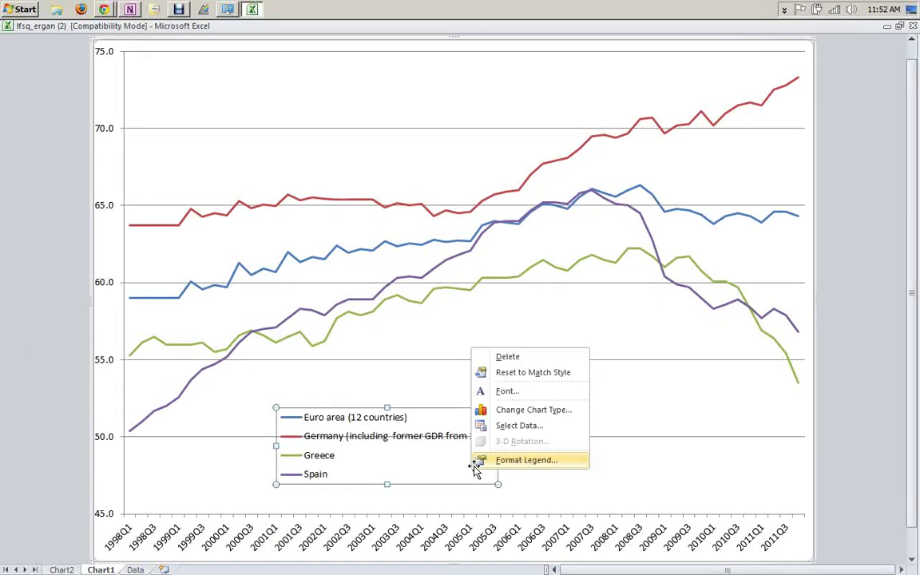
{"action": "left_click", "coordinate": [544, 461]}
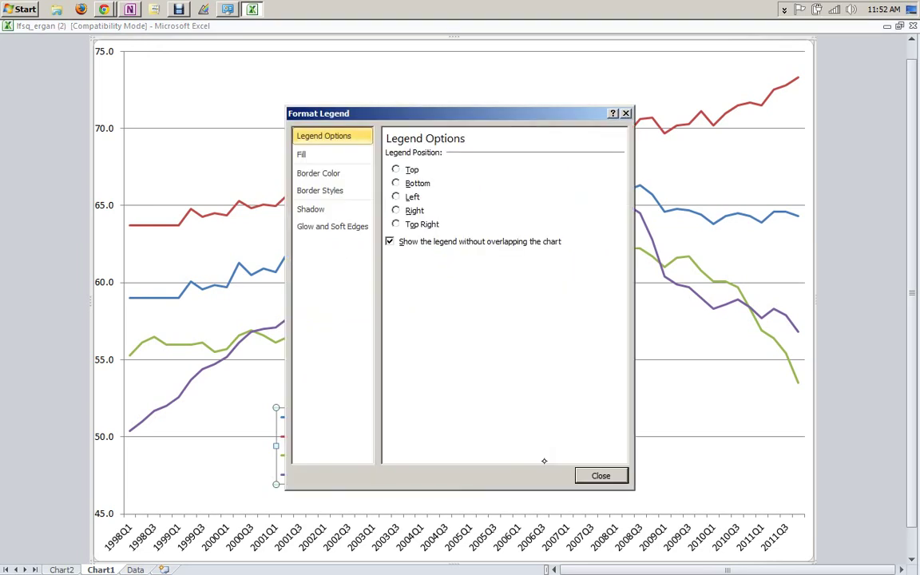
{"action": "left_click", "coordinate": [324, 155]}
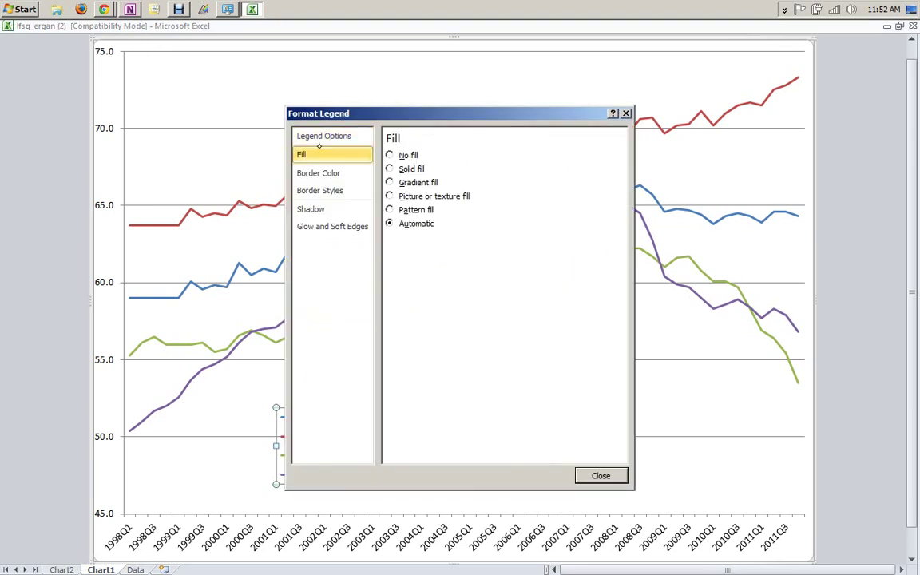
{"action": "left_click", "coordinate": [389, 168]}
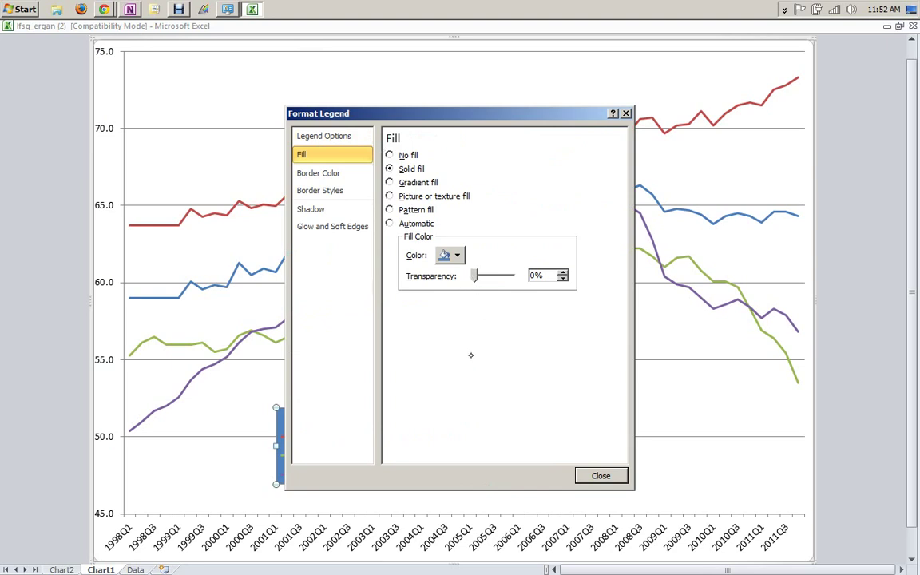
{"action": "left_click", "coordinate": [450, 254]}
{"action": "left_click", "coordinate": [479, 375]}
{"action": "left_click", "coordinate": [600, 475]}
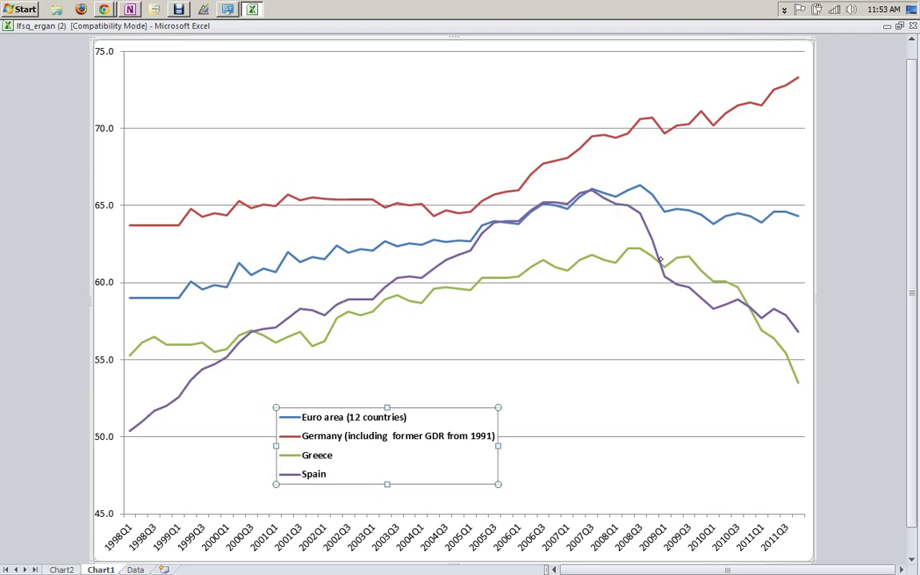
{"action": "left_click", "coordinate": [57, 175]}
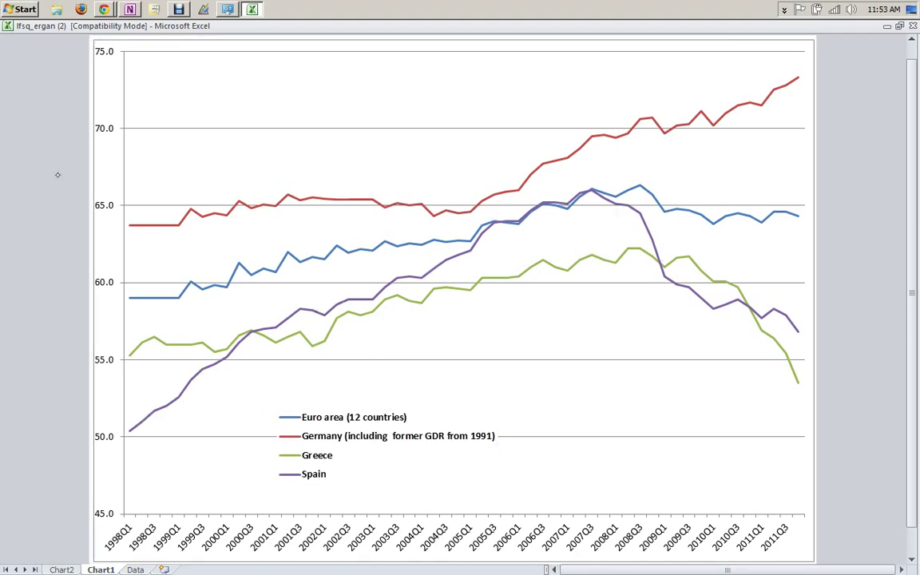